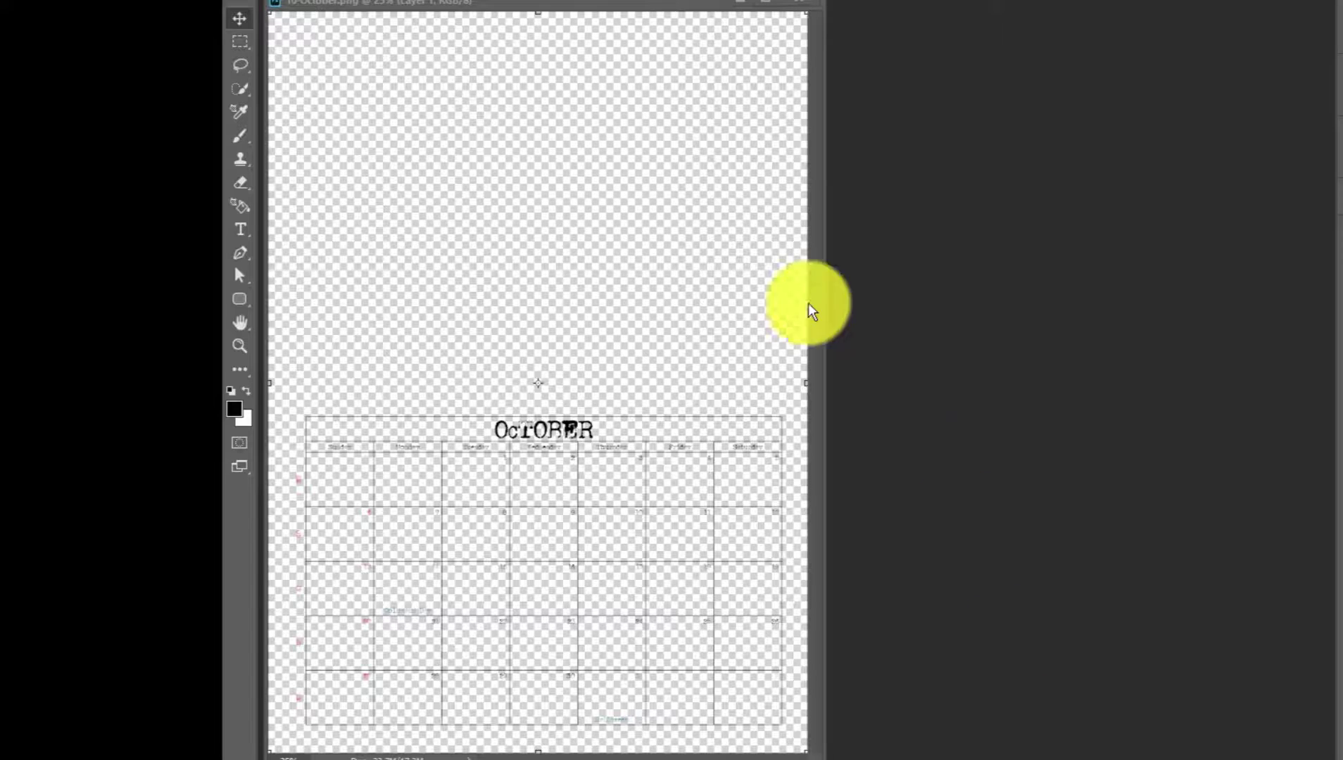
Open the paper nbk-artCrush8-PP-WC-Solid7 from the nbk-artCrush8-PP-WC folder alongside the October calendar
left_click_drag(603, 4, 804, 13)
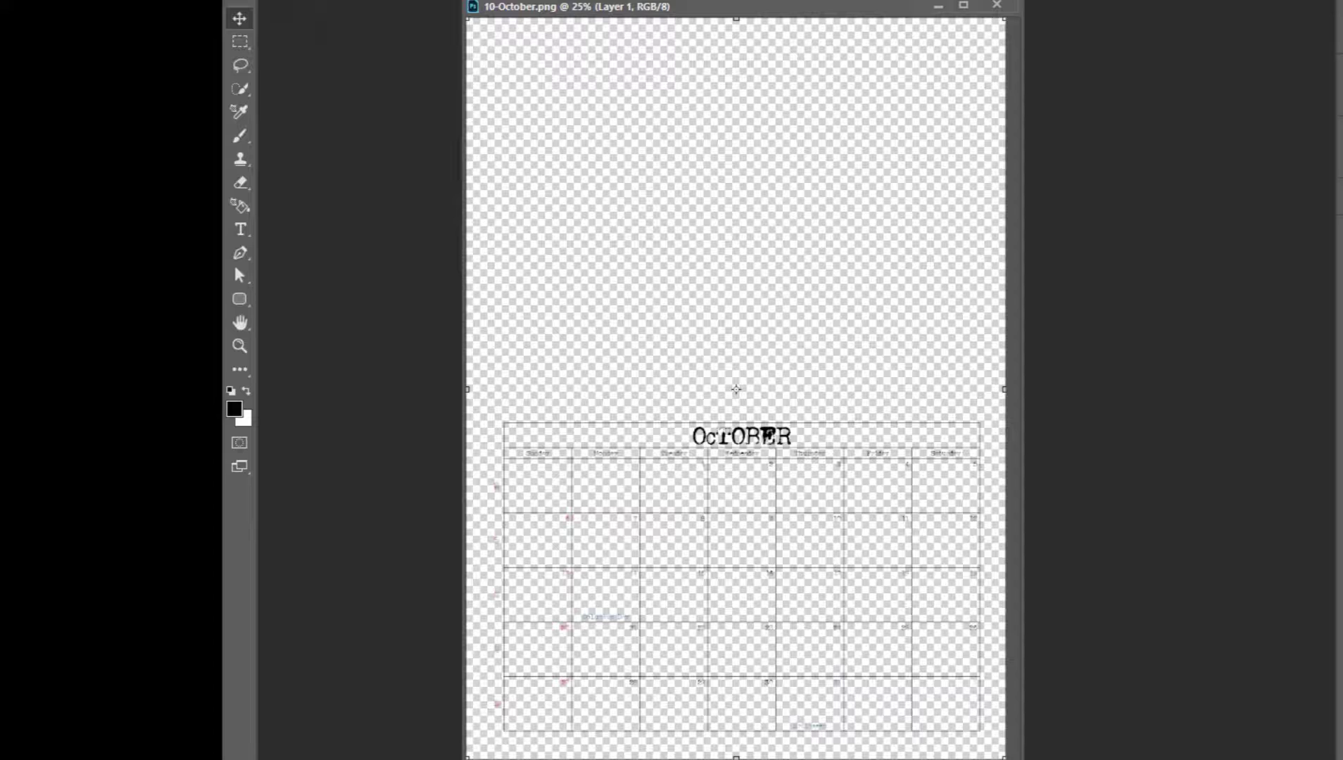
left_click(268, 0)
left_click(276, 4)
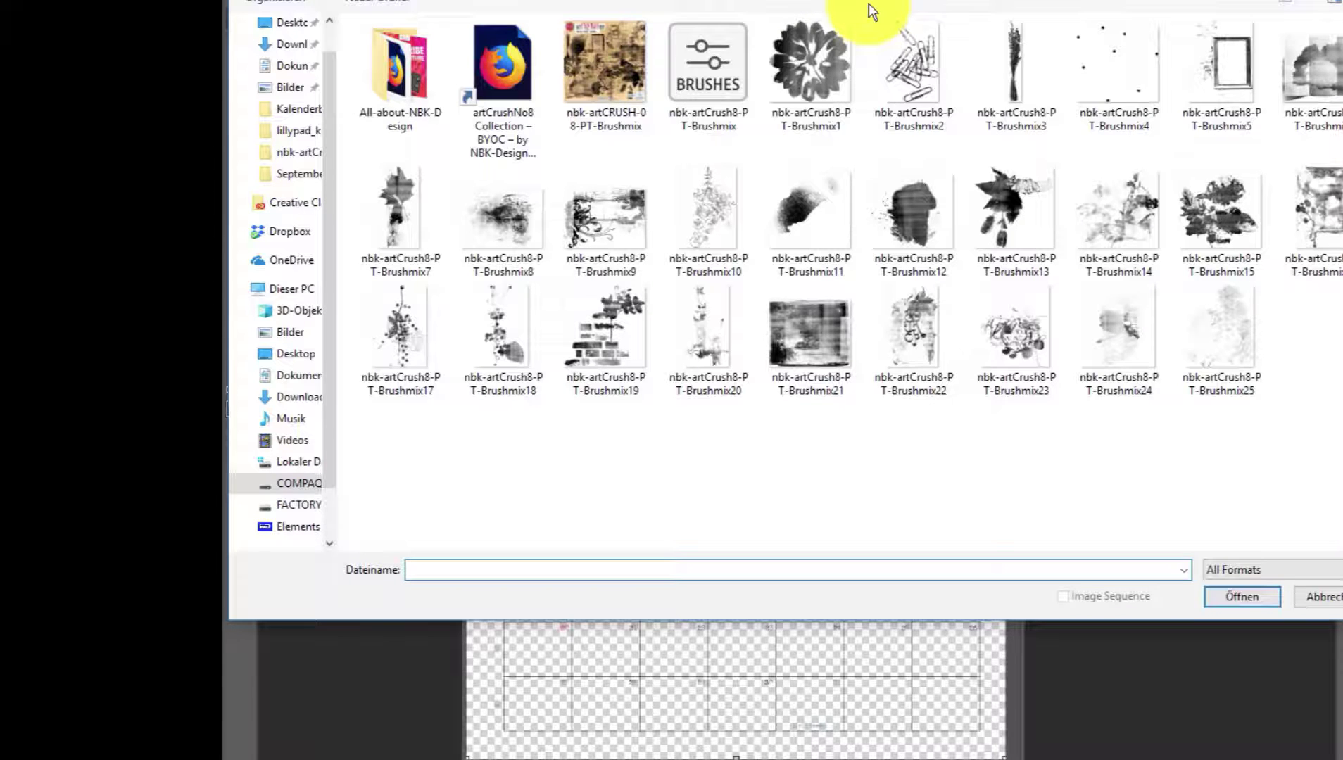
left_click(797, 1)
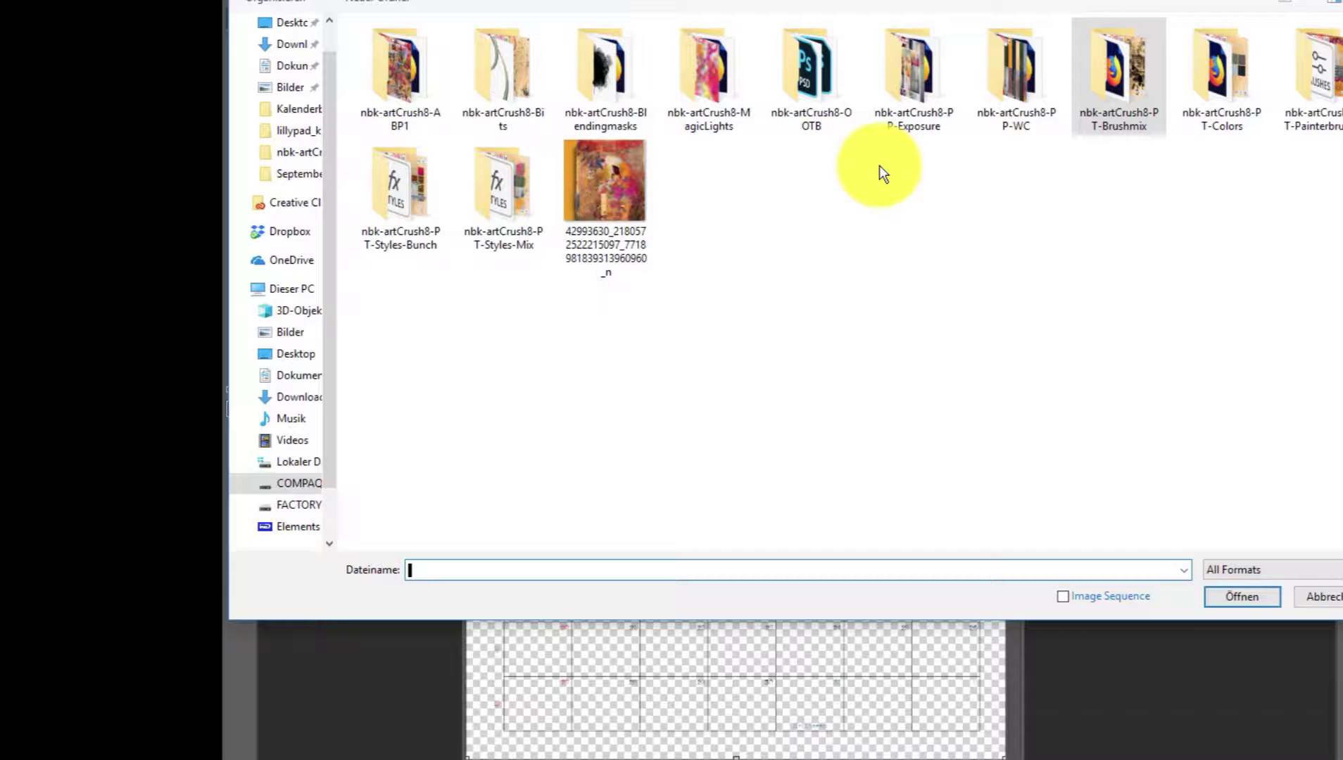
left_click(1011, 70)
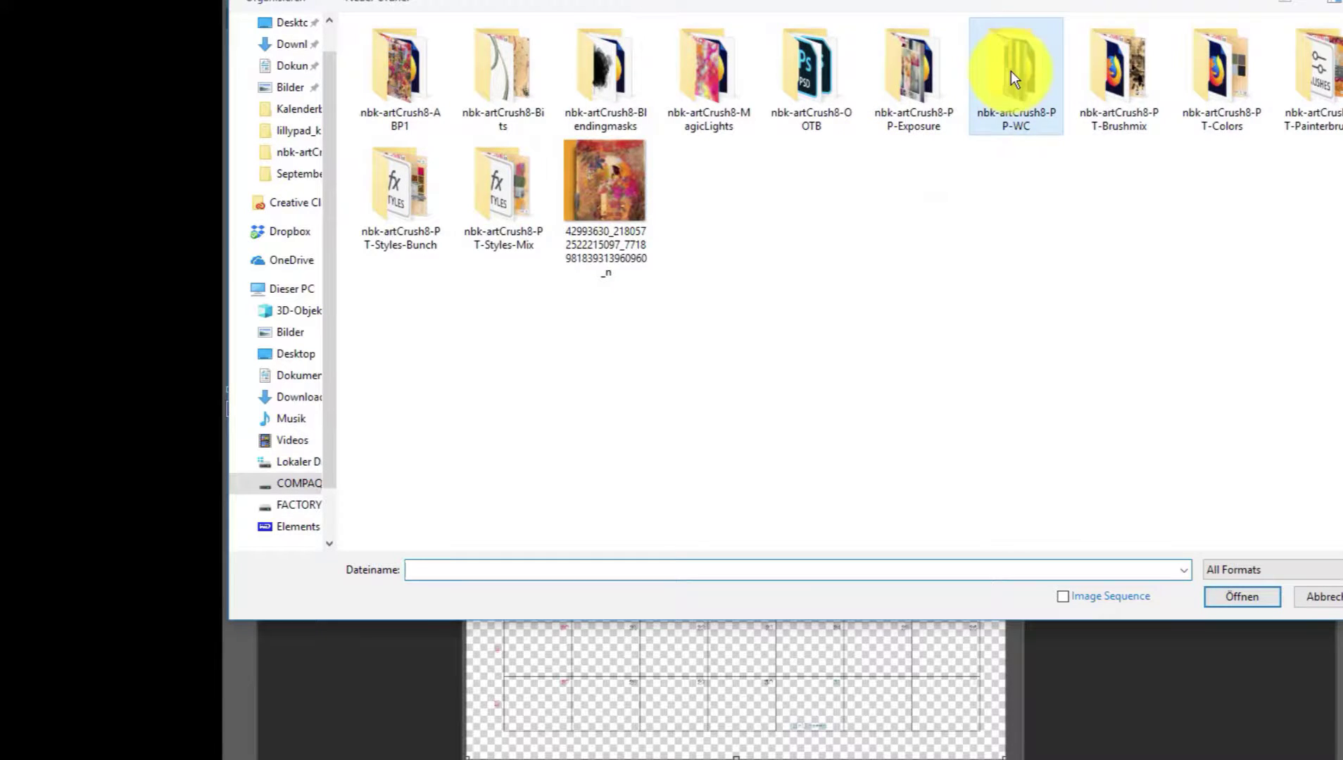
double_click(1011, 71)
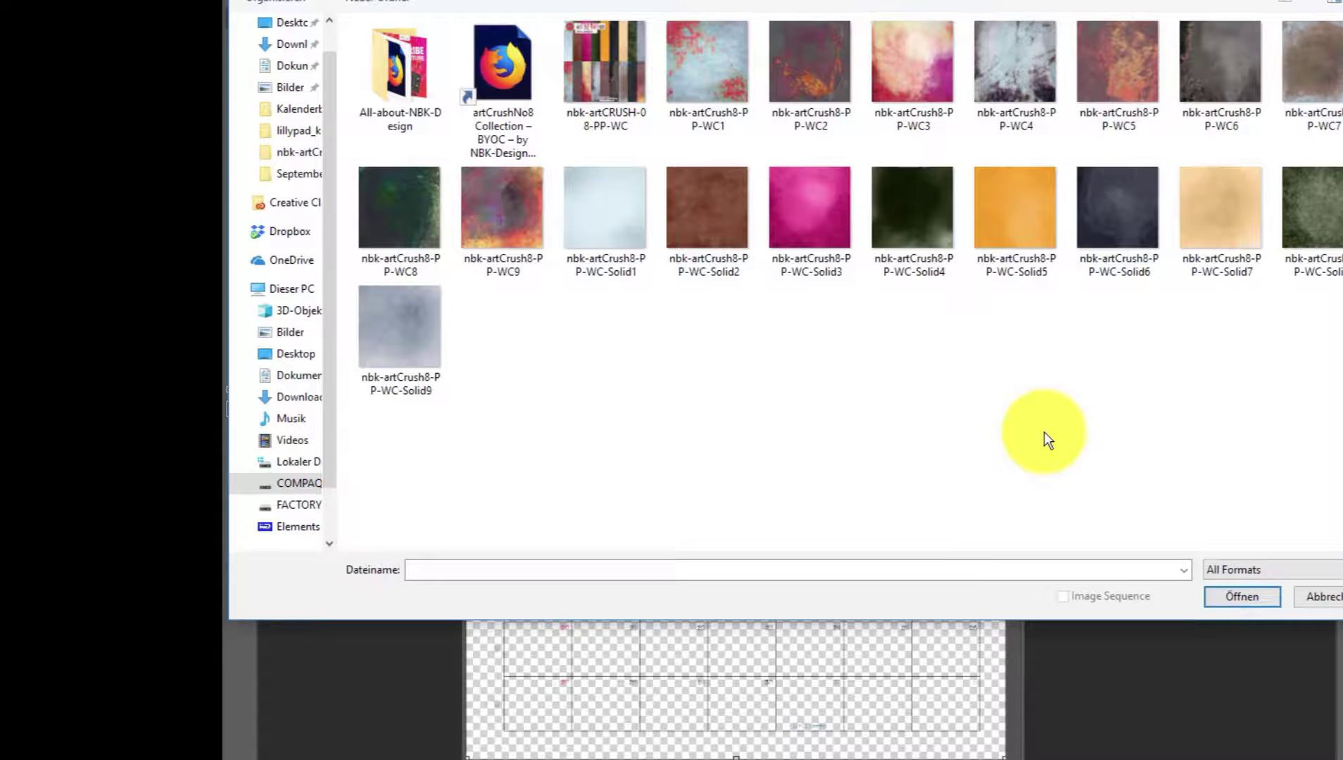
double_click(1217, 228)
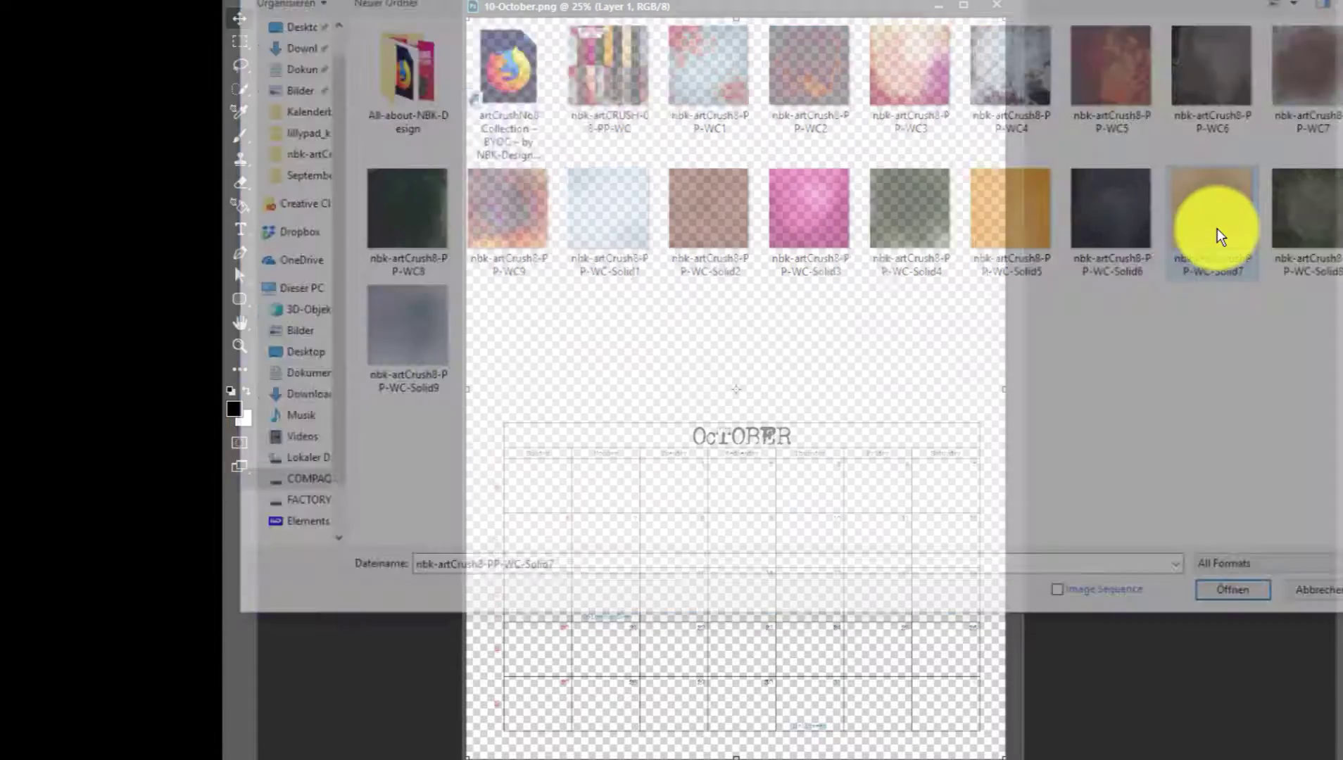
Copy the tan paper into the October calendar document, place it behind the calendar grid, and close the paper file
left_click_drag(651, 258, 880, 268)
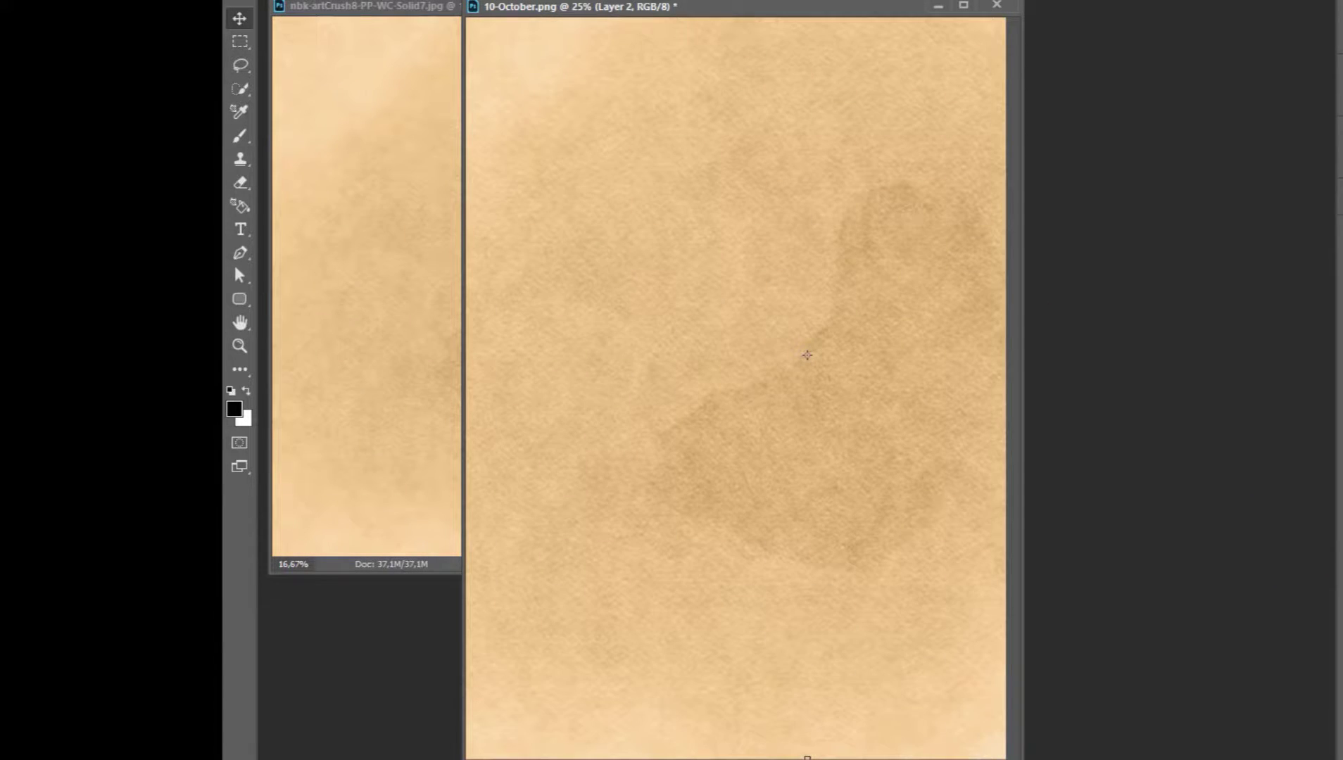
key("ctrl+[")
left_click(401, 181)
left_click(807, 4)
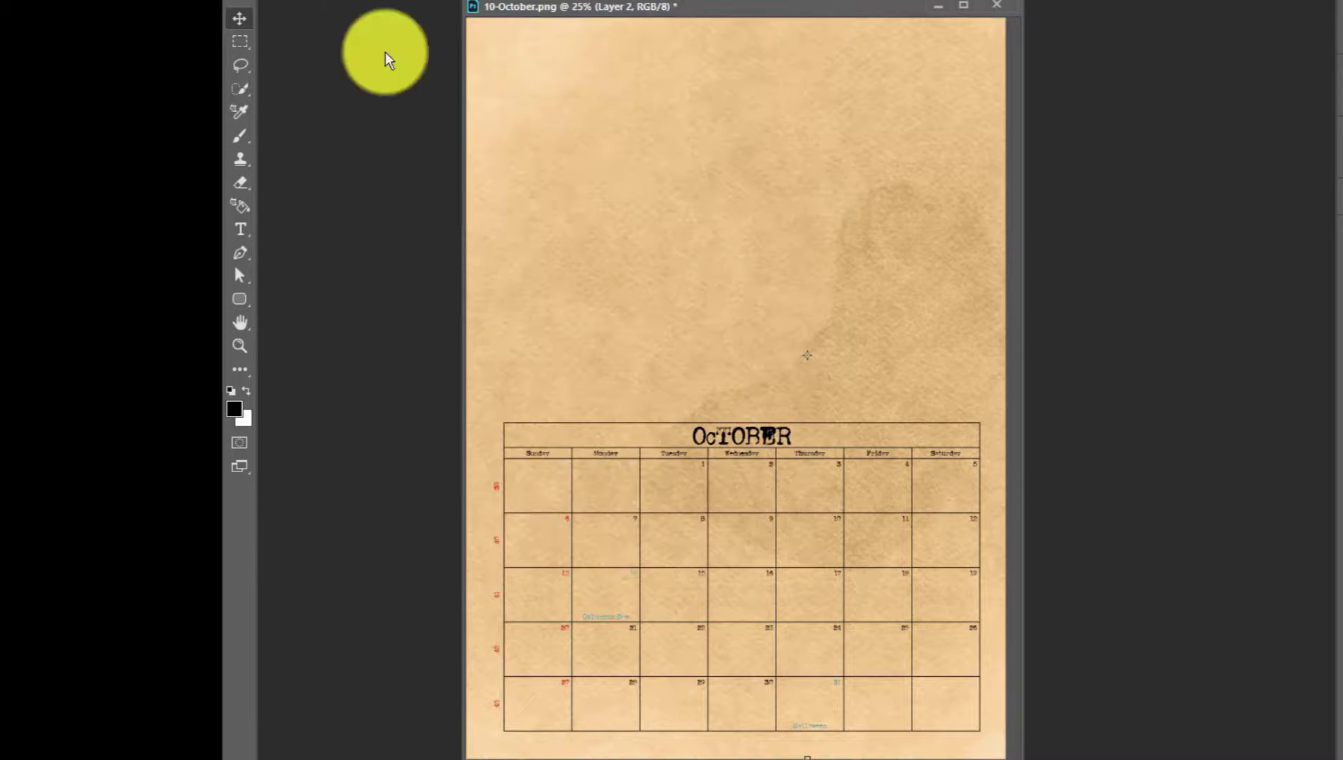
Open nbk-artCrush8-MM-blendingmask-1 from the nbk-artCrush8-Blendingmasks folder
left_click(261, 0)
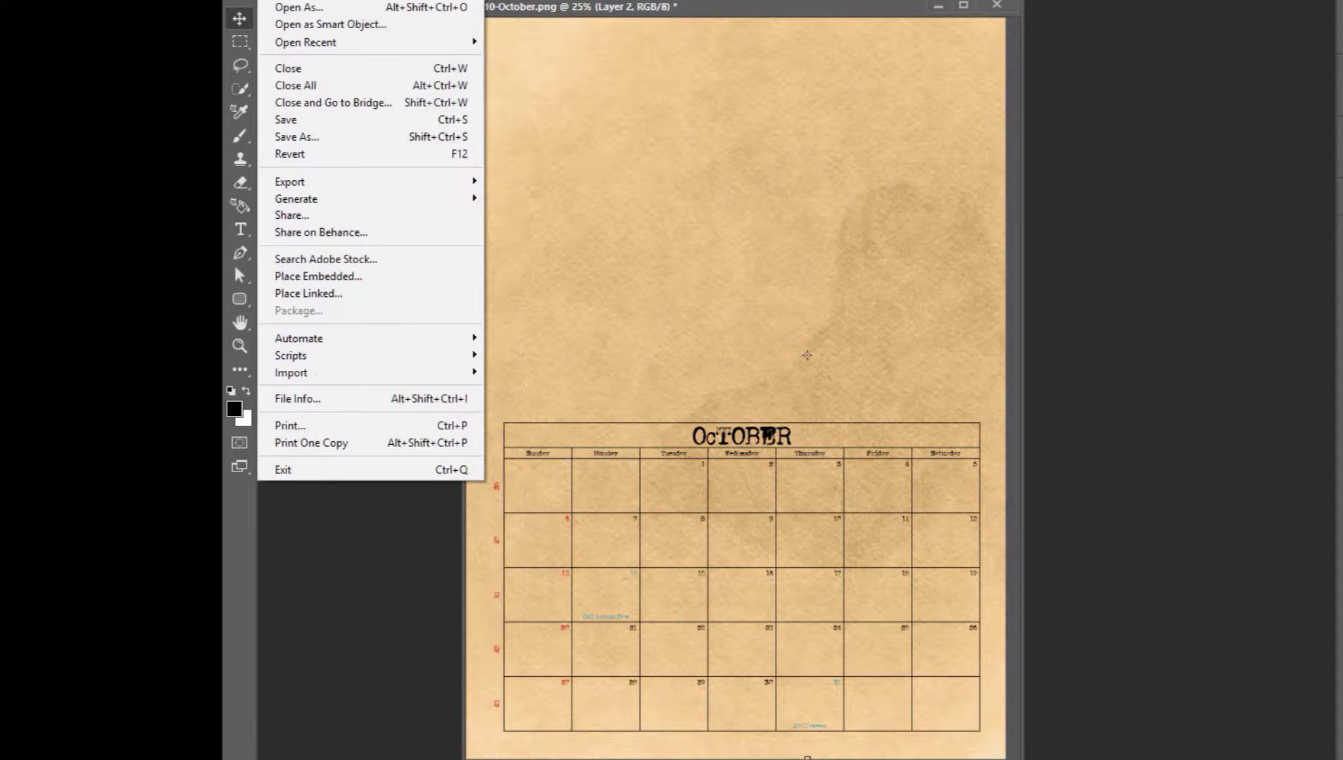
left_click(289, 7)
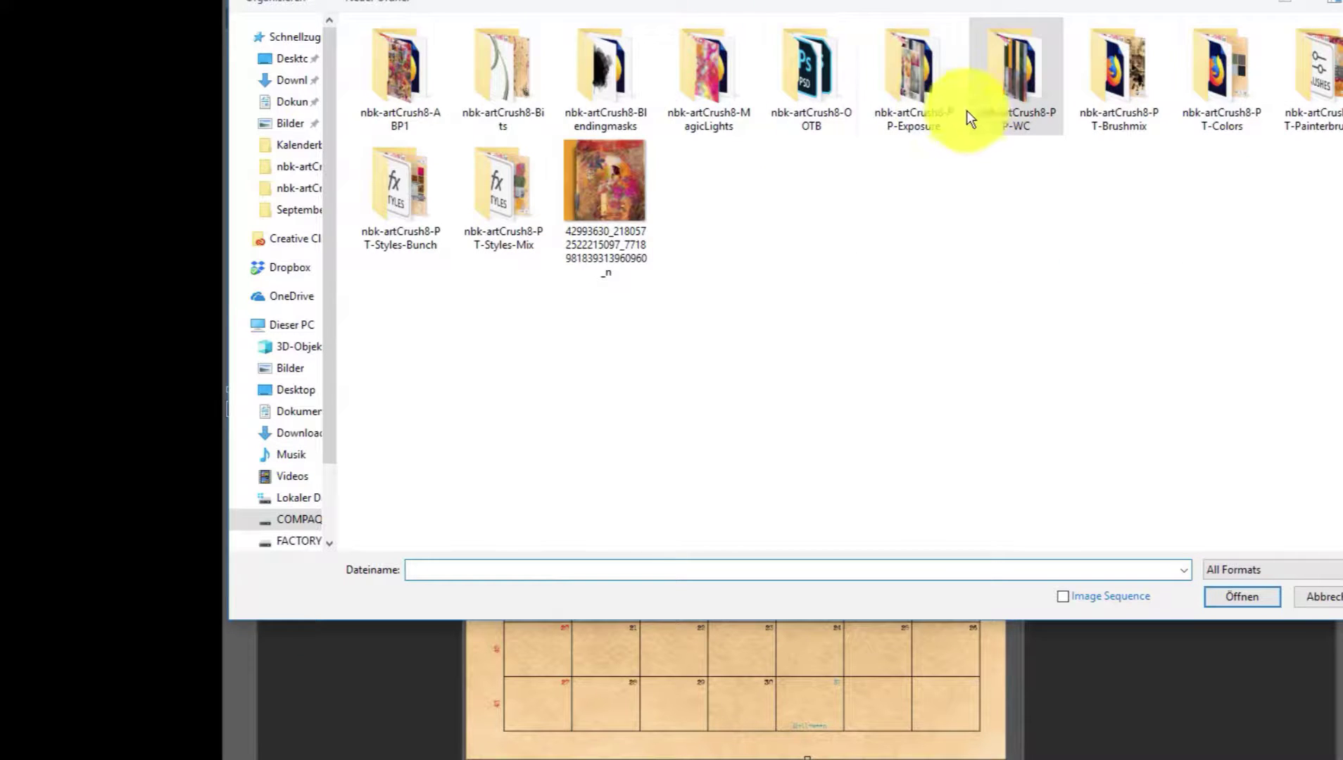
double_click(620, 91)
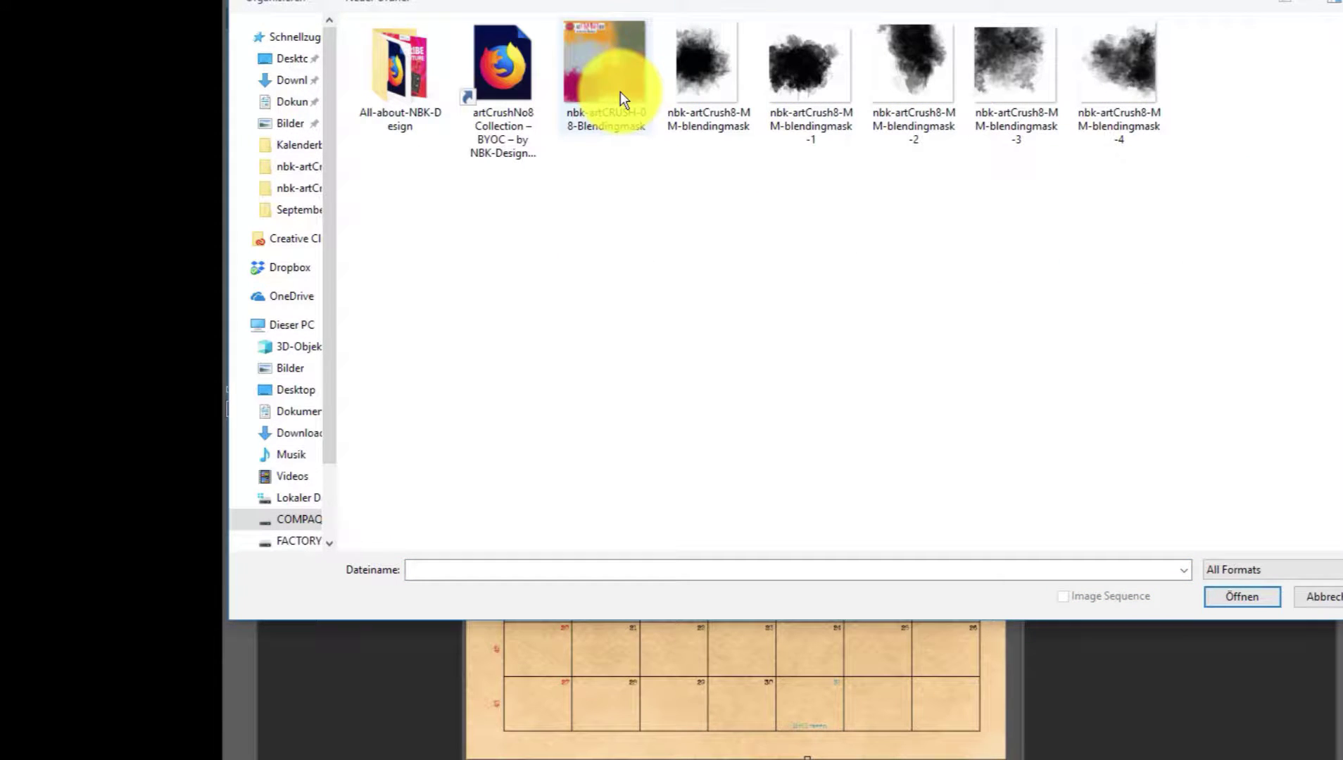
double_click(823, 82)
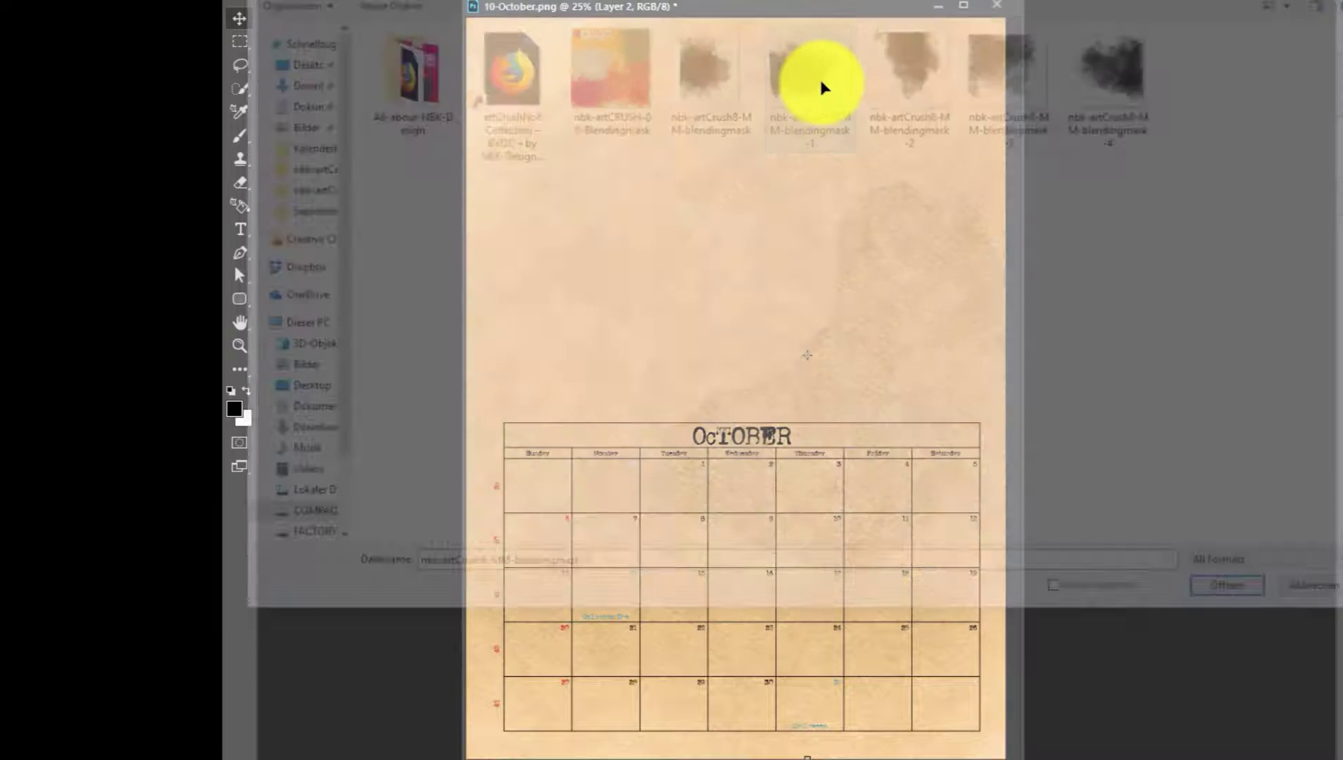
Copy the blending mask into the October calendar and position it over the upper part of the page
left_click_drag(719, 12, 733, 160)
left_click(1041, 215)
mouse_move(821, 204)
left_mouse_down()
mouse_move(851, 196)
mouse_move(876, 239)
left_mouse_up()
key("ctrl+t")
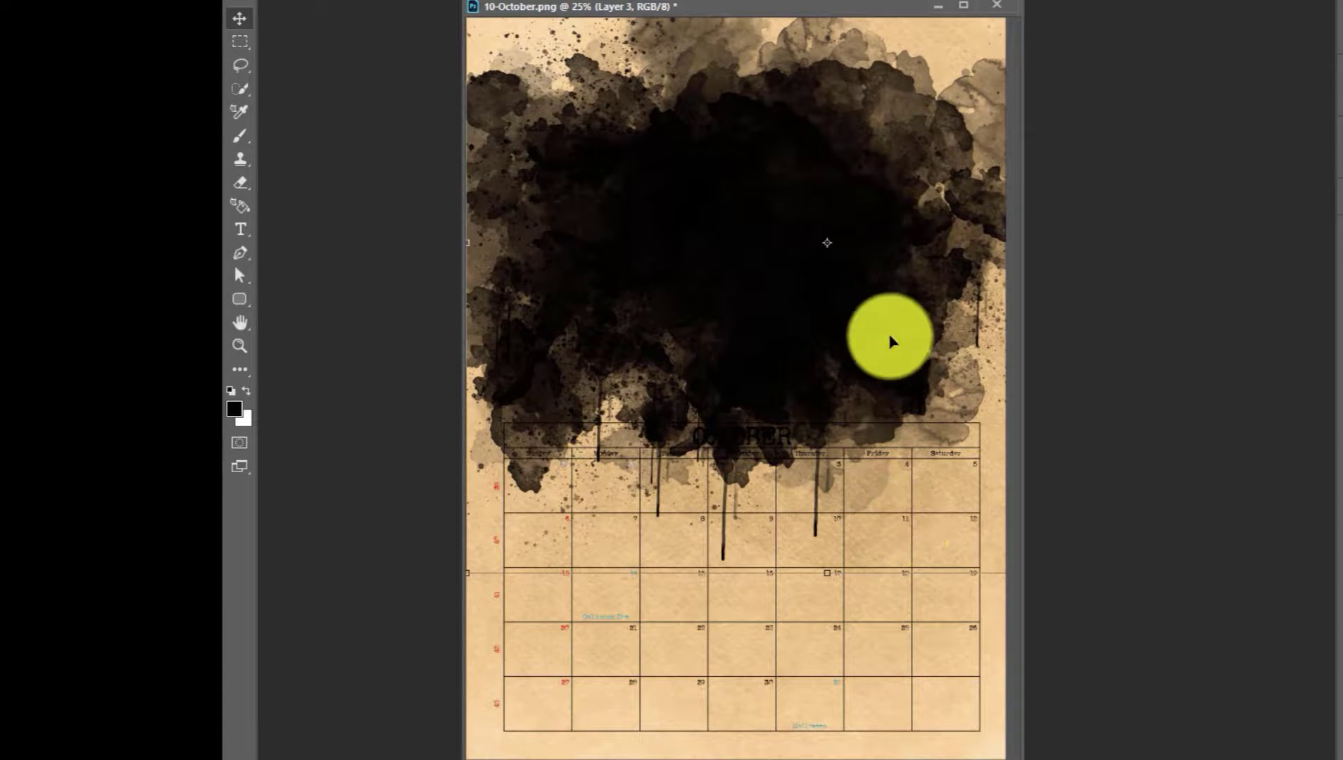
left_click_drag(890, 341, 832, 361)
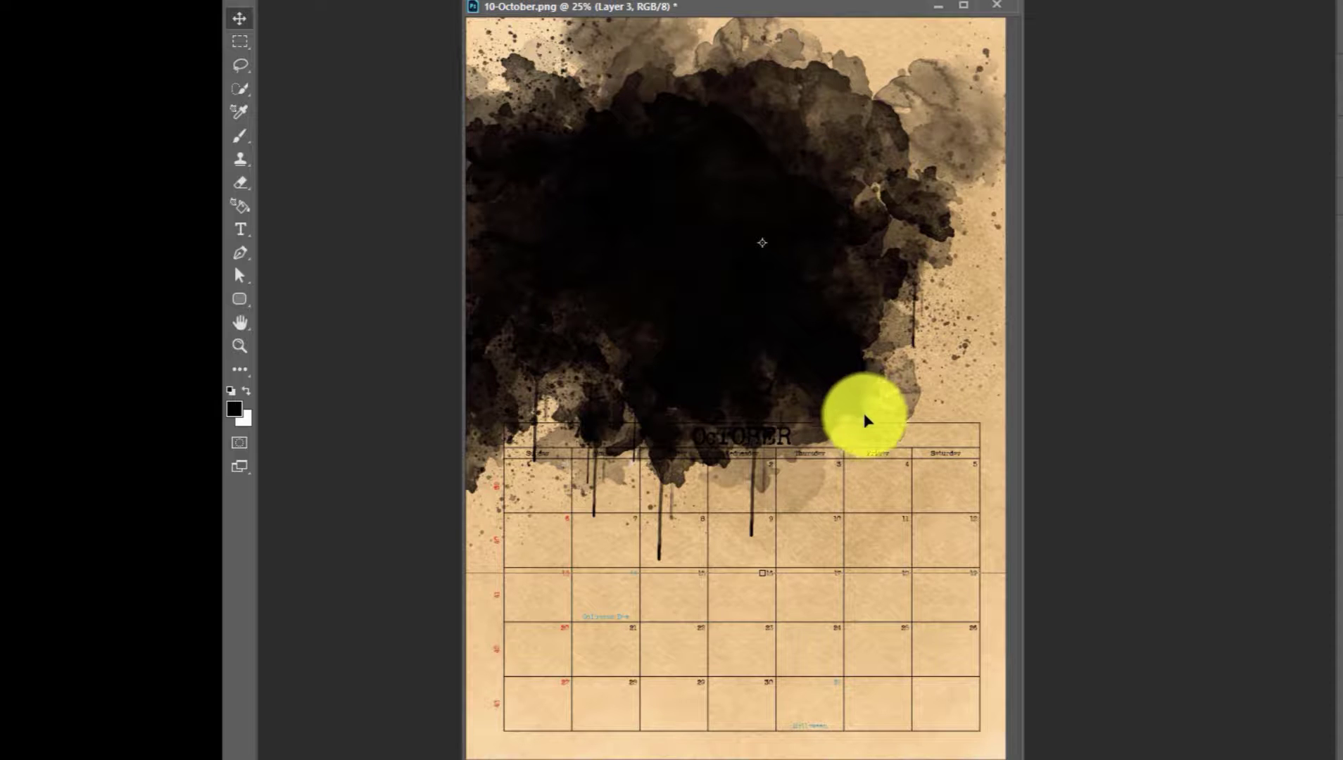
key("Return")
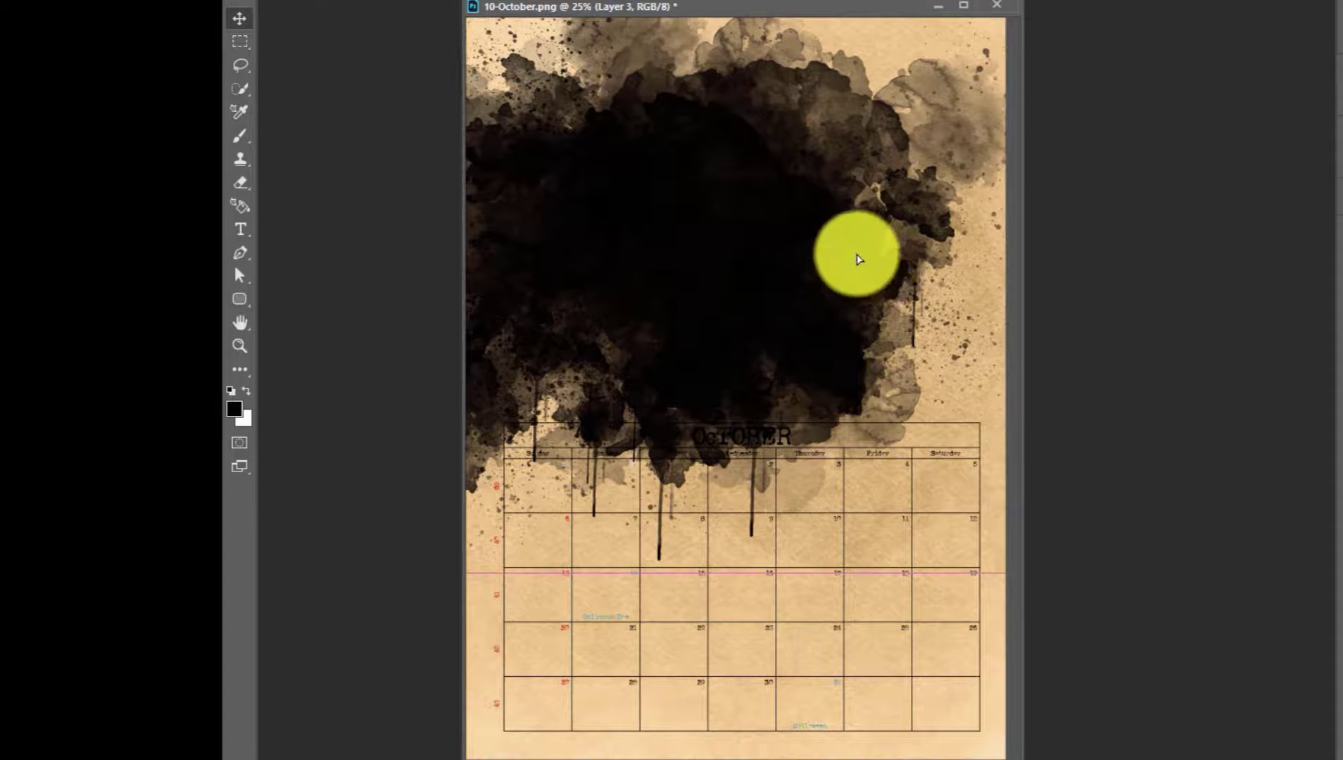
Scale the blending mask down to about the page width and position it in the blank area above the calendar
key("ctrl+t")
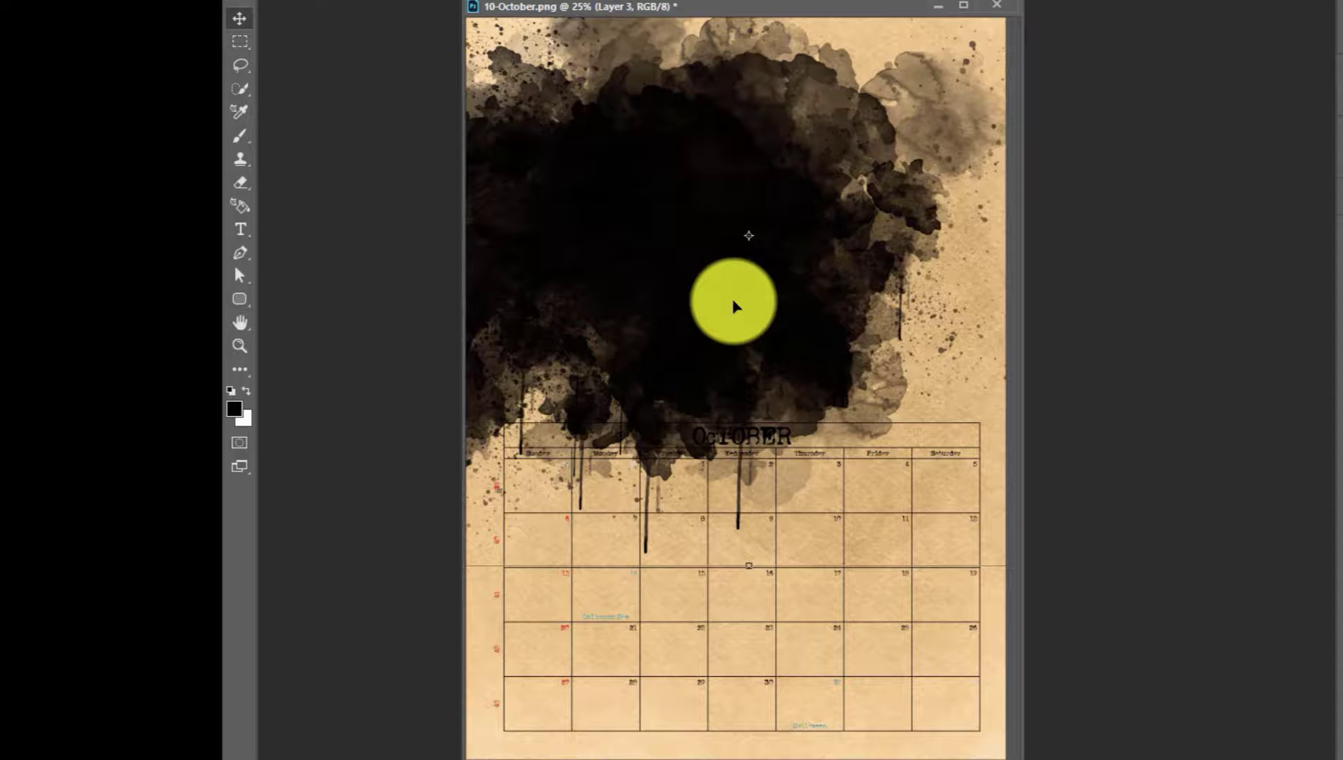
key("ctrl+minus")
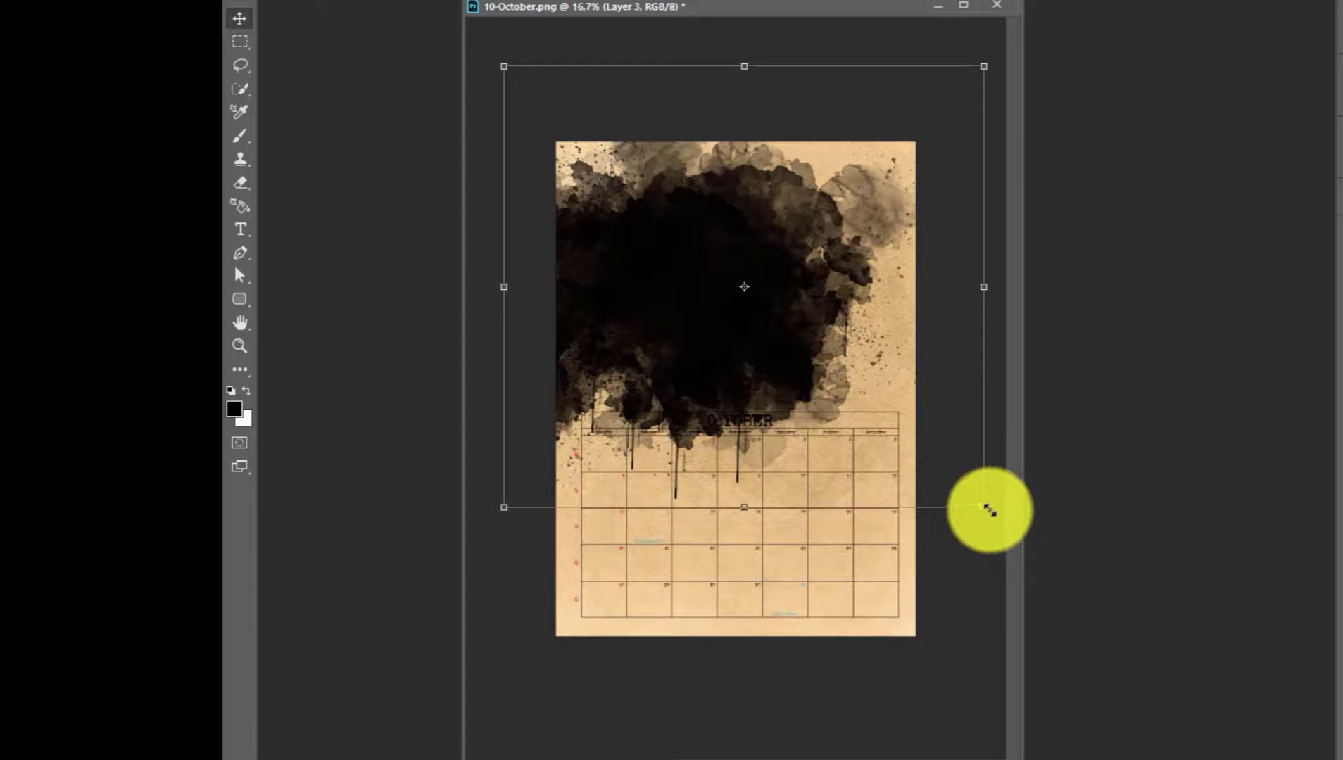
left_click_drag(983, 507, 843, 374)
mouse_move(713, 285)
left_mouse_down()
mouse_move(778, 344)
mouse_move(754, 339)
left_mouse_up()
left_click_drag(885, 435, 915, 457)
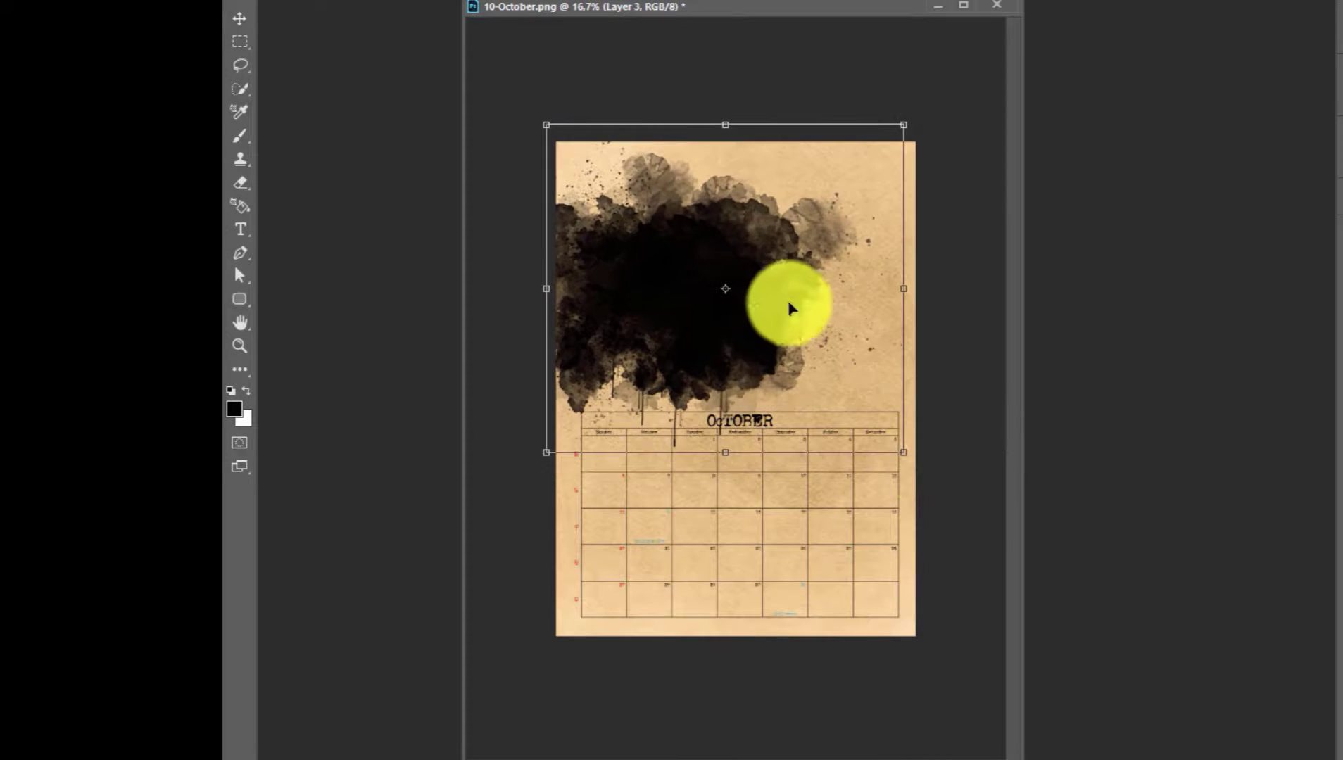
mouse_move(789, 309)
left_mouse_down()
mouse_move(791, 279)
mouse_move(768, 280)
left_mouse_up()
left_click(1030, 0)
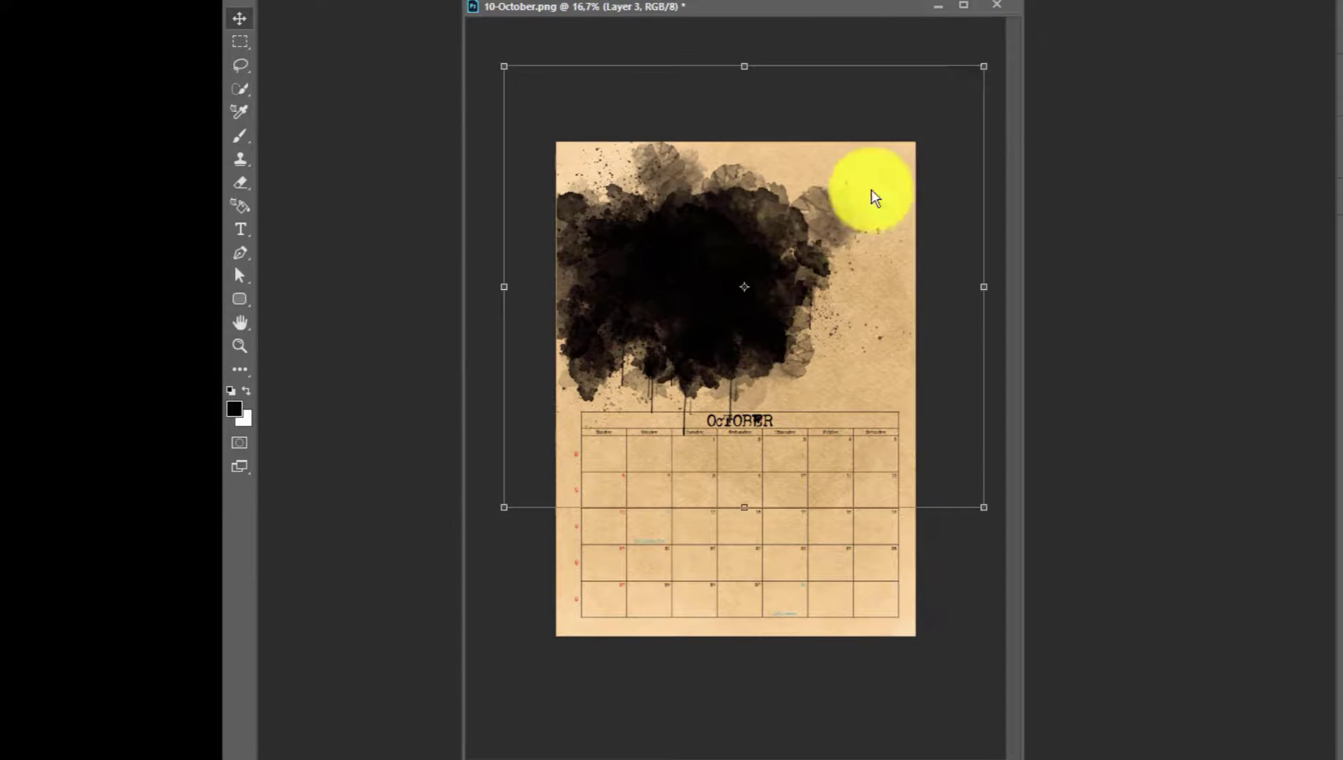
key("ctrl+plus")
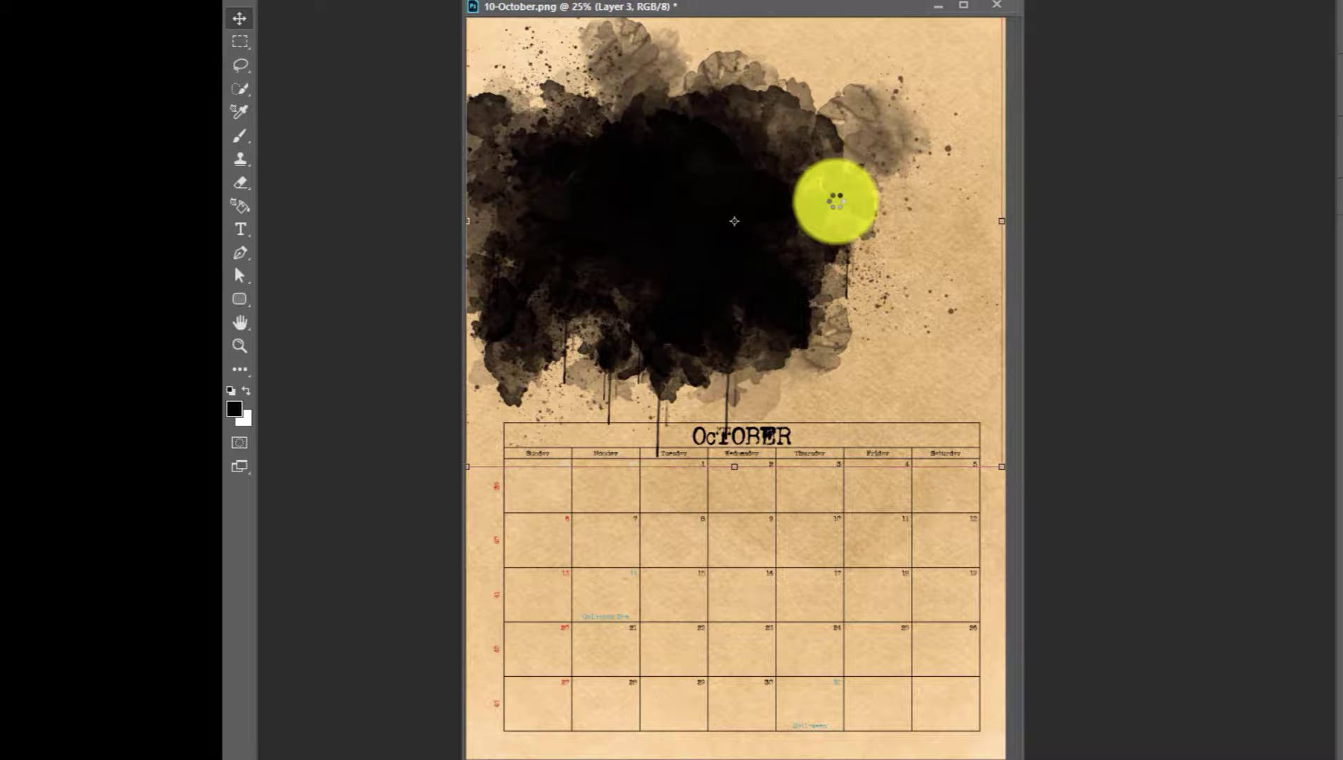
Add the autumn forest photo over the blending mask, clip it to the mask, and shift it toward the upper left
left_click_drag(846, 11, 895, 5)
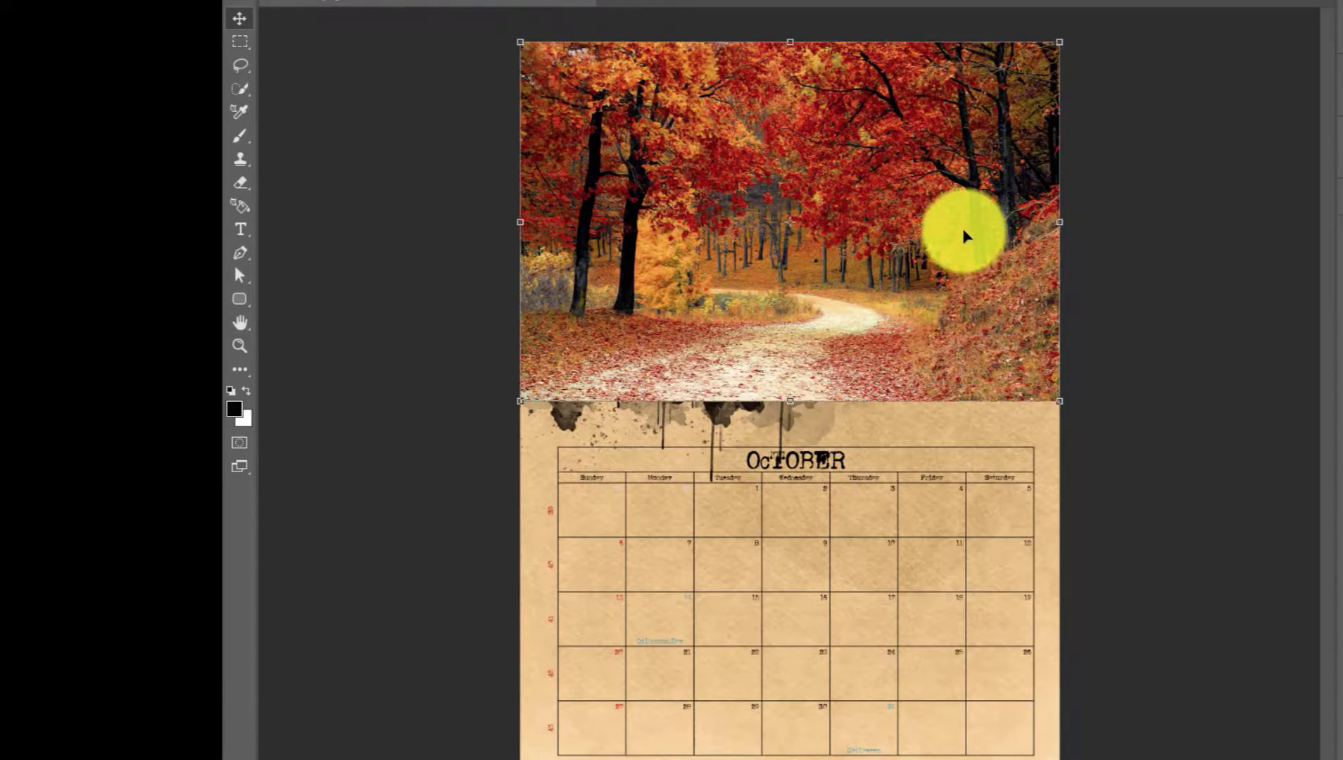
mouse_move(963, 231)
left_mouse_down()
mouse_move(953, 283)
mouse_move(954, 238)
left_mouse_up()
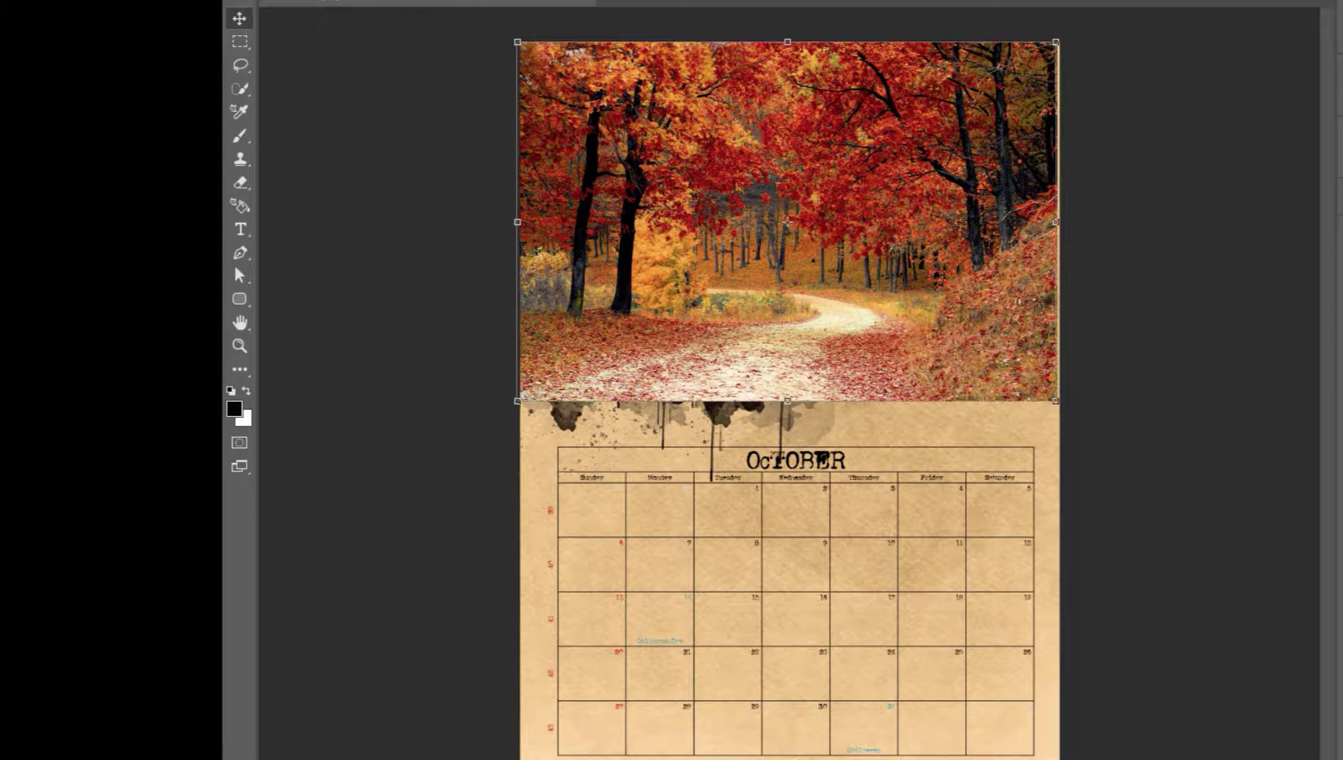
key("Return")
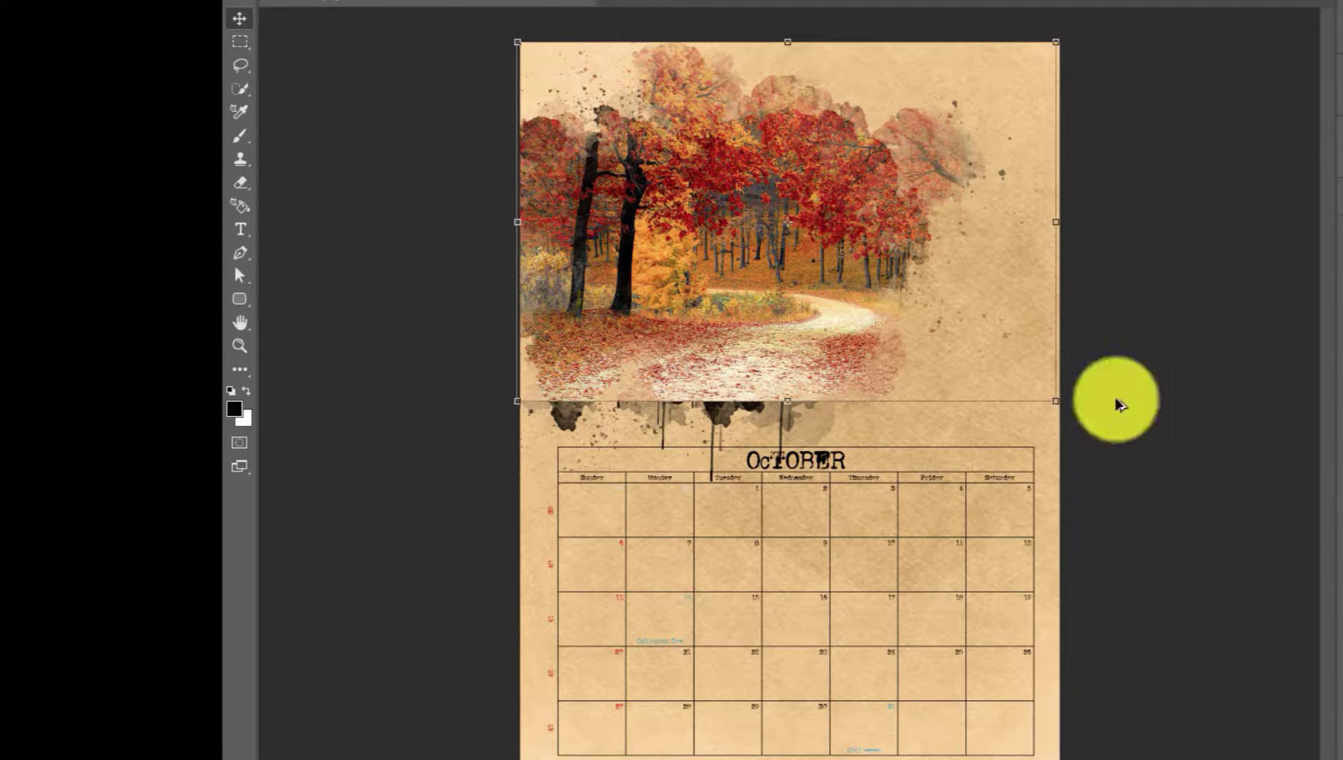
left_click_drag(807, 267, 752, 252)
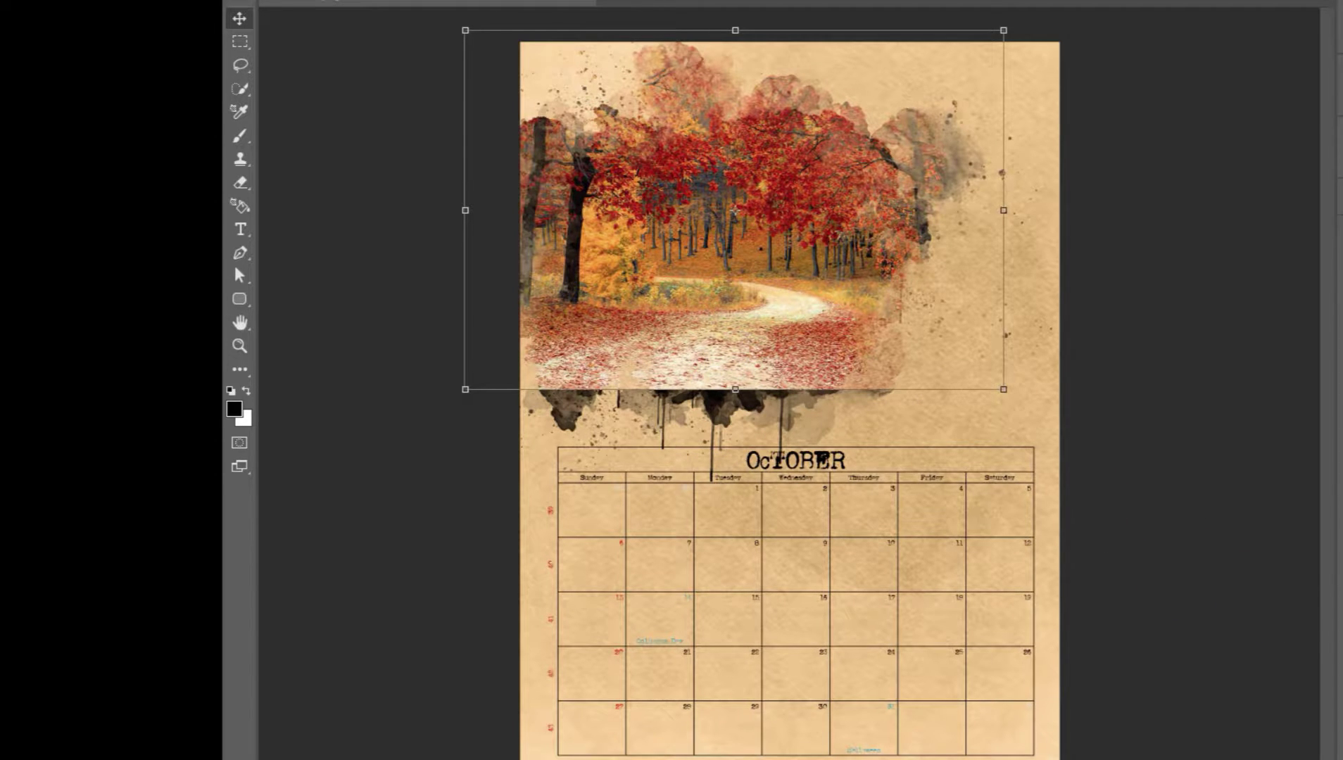
key("alt+bracketleft")
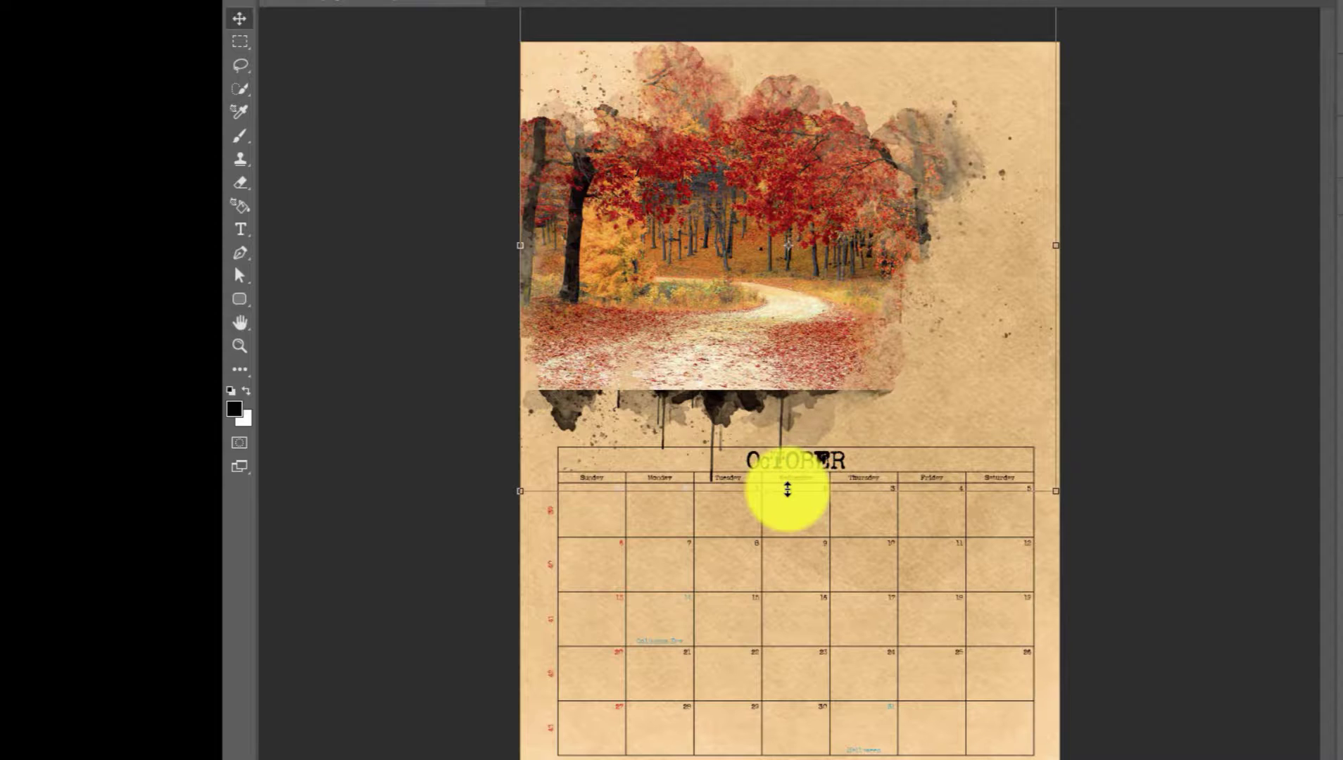
left_click(800, 293)
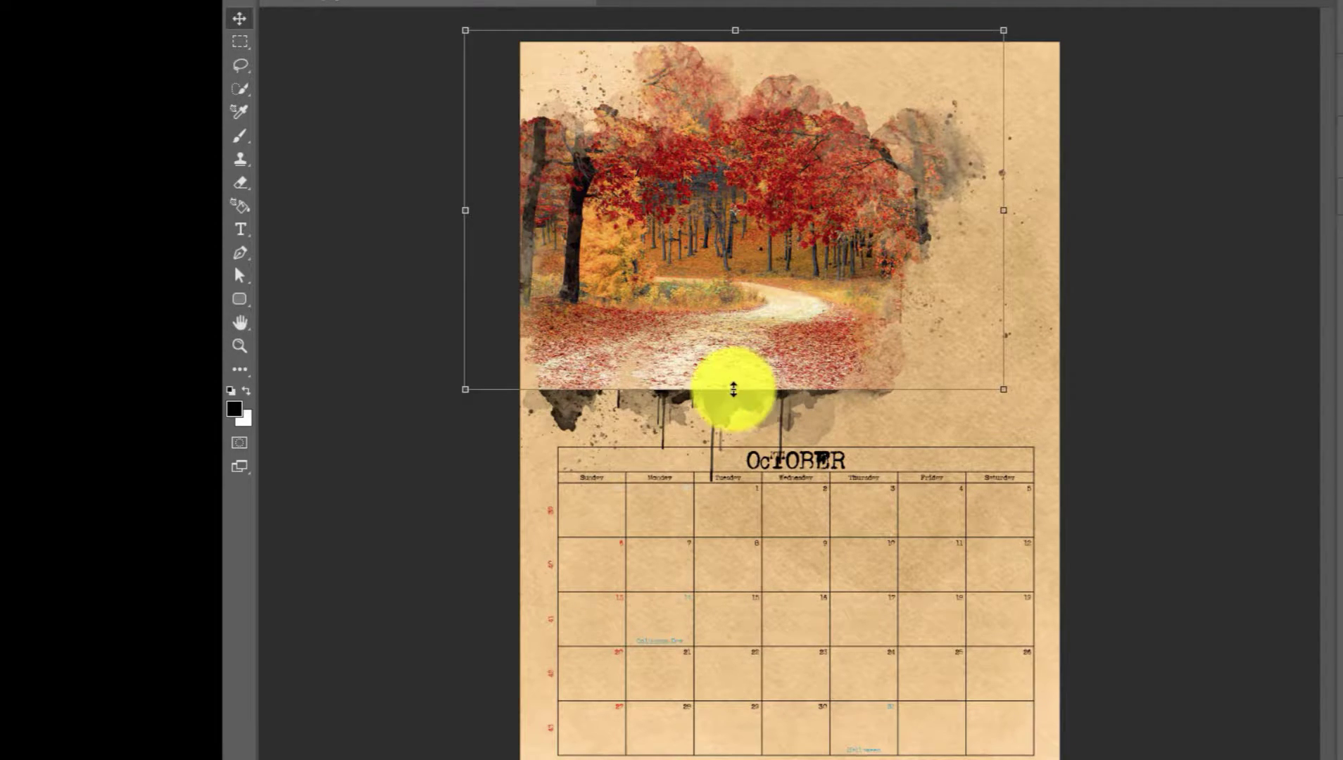
left_click_drag(735, 390, 736, 477)
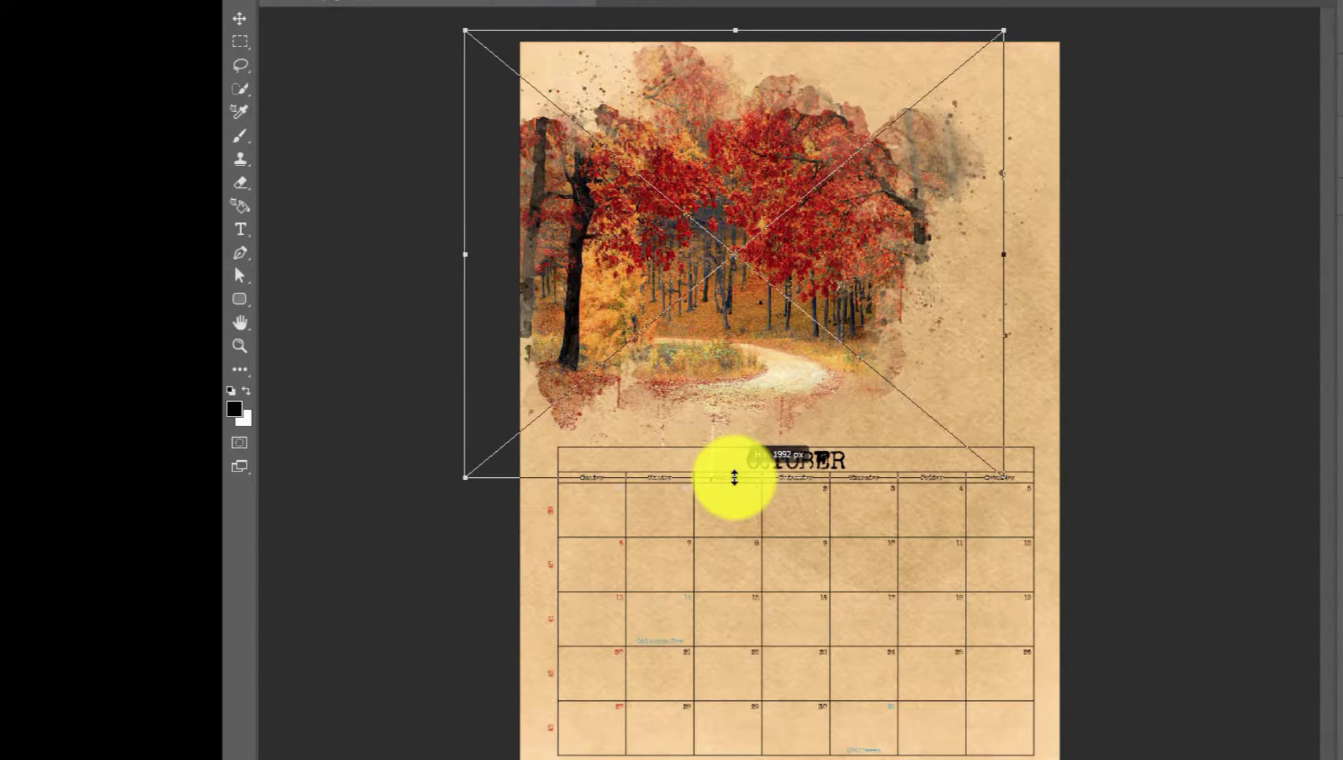
key("ctrl+z")
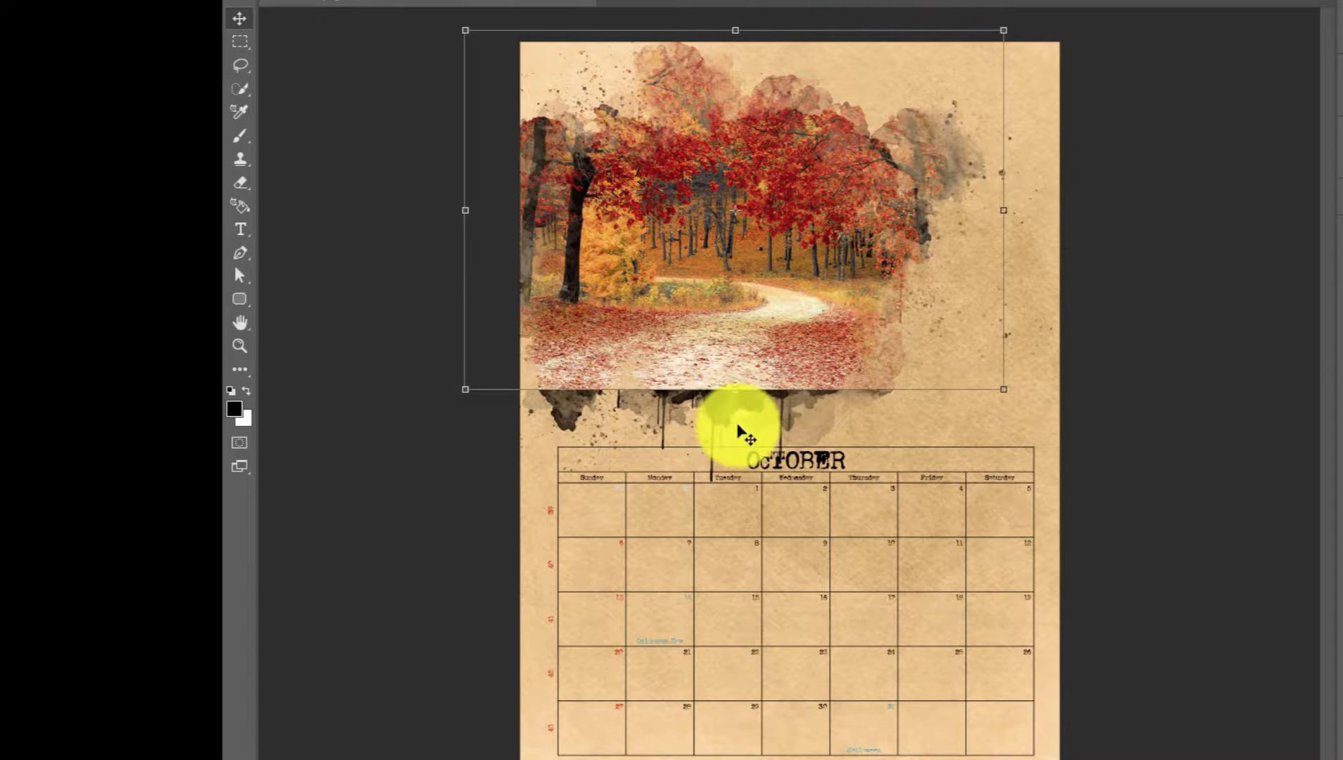
Compress the blending mask vertically so its lower edge ends just above the calendar grid
key("alt+bracketleft")
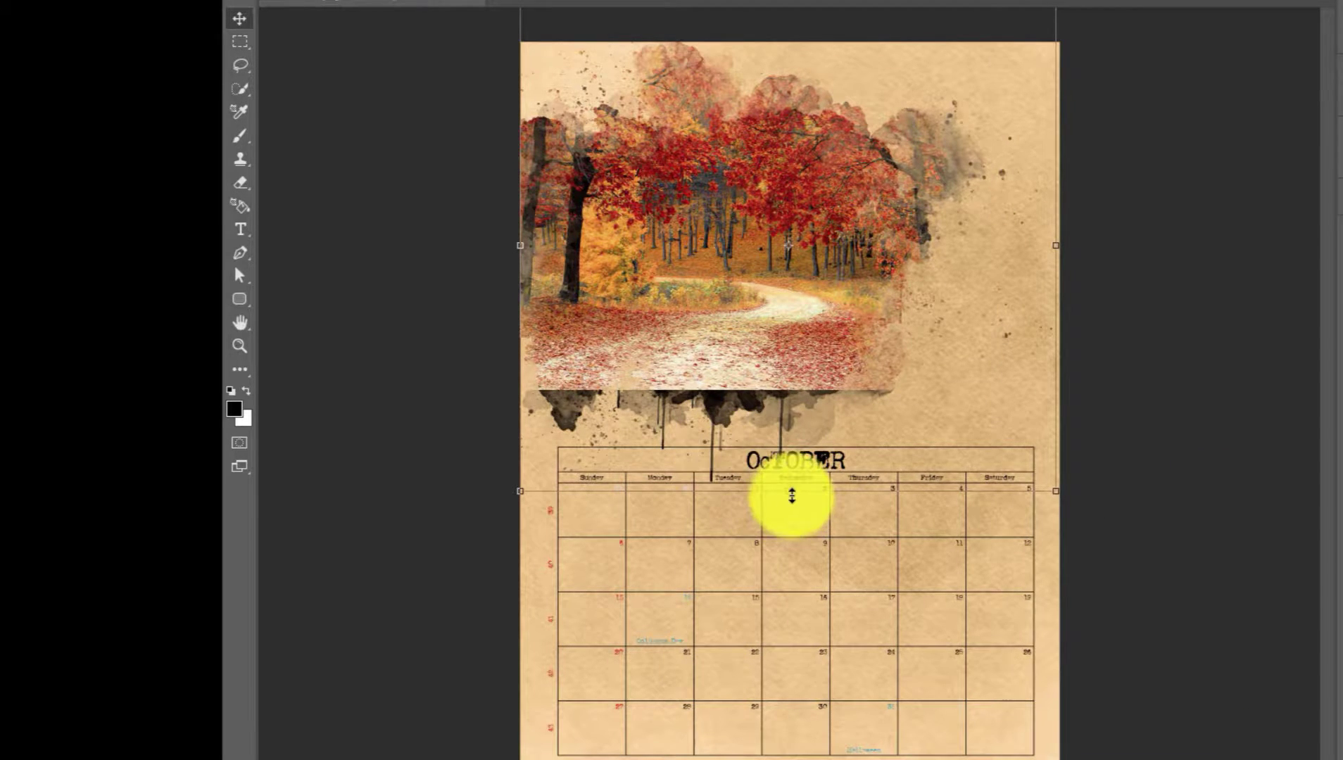
left_click_drag(789, 493, 789, 412)
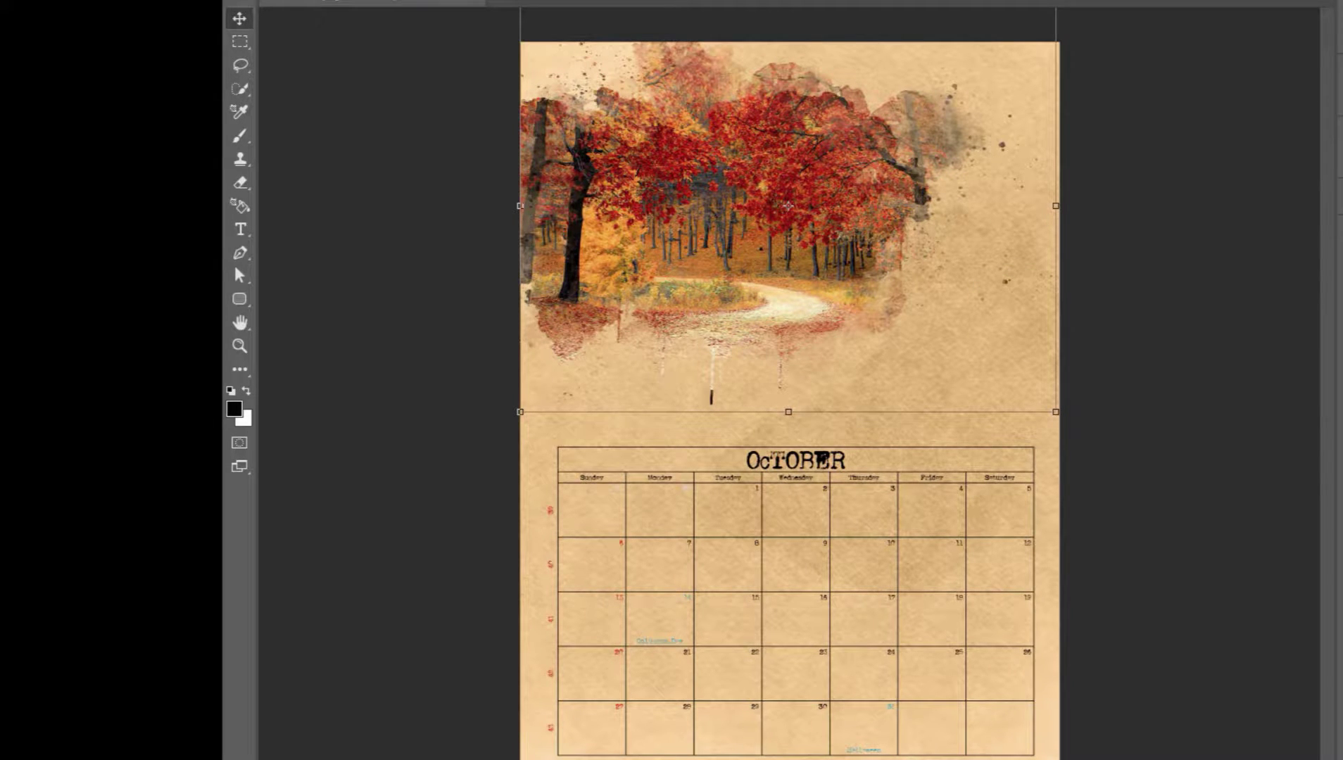
Select the photo together with its mask, enlarge both, and position them to fill the page width above the calendar
left_click_drag(520, 206, 465, 206)
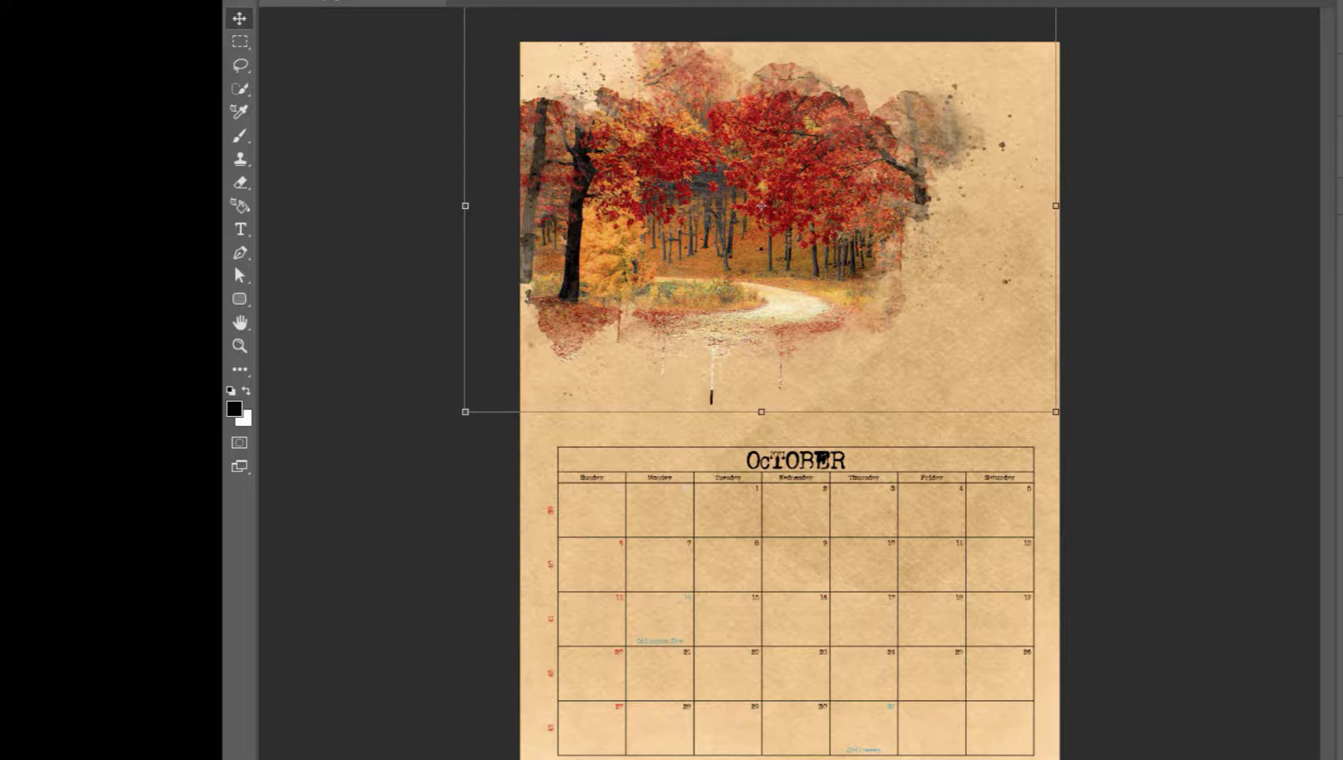
left_click_drag(819, 240, 866, 264)
left_click_drag(1104, 434, 1229, 525)
left_click_drag(958, 301, 906, 279)
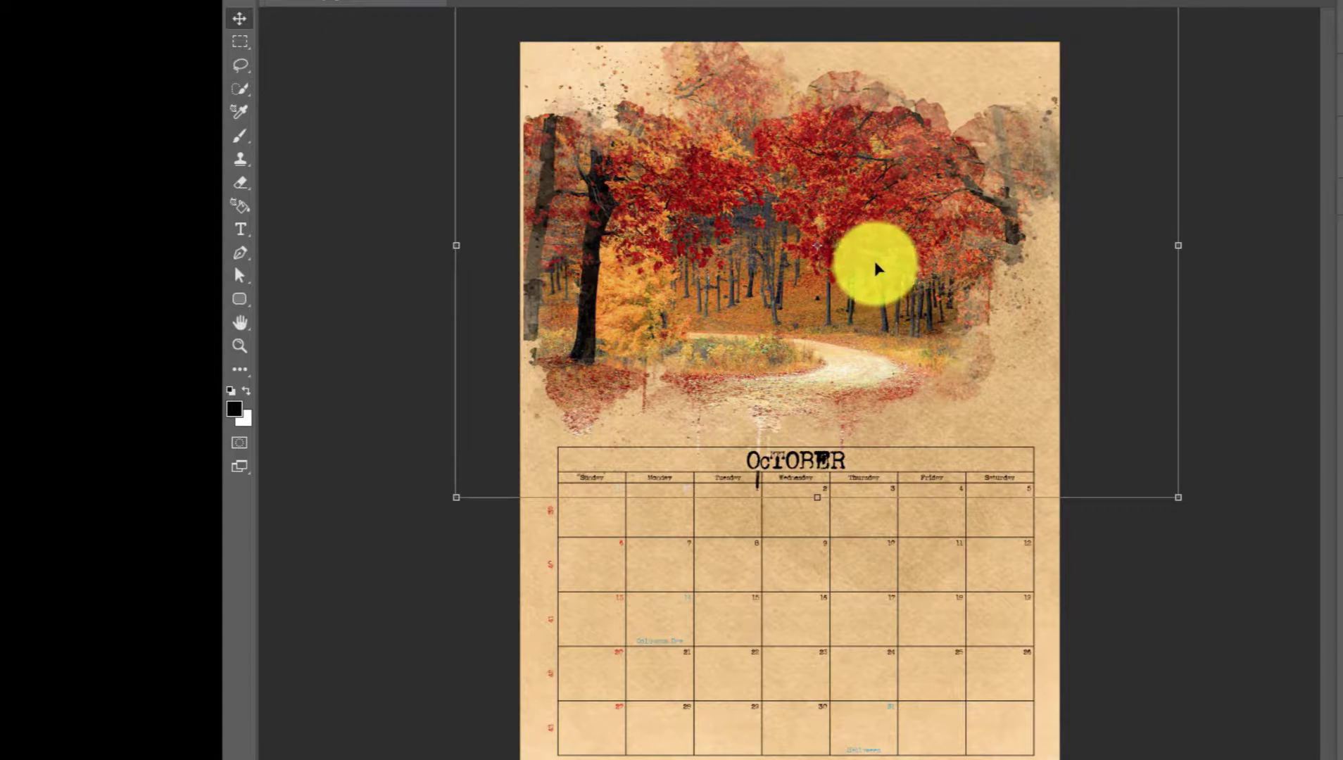
Add the nbk-artCrush8-ArtsyBit-9 twig embellishment to the page, scaled down along the right edge of the photo
left_click(275, 2)
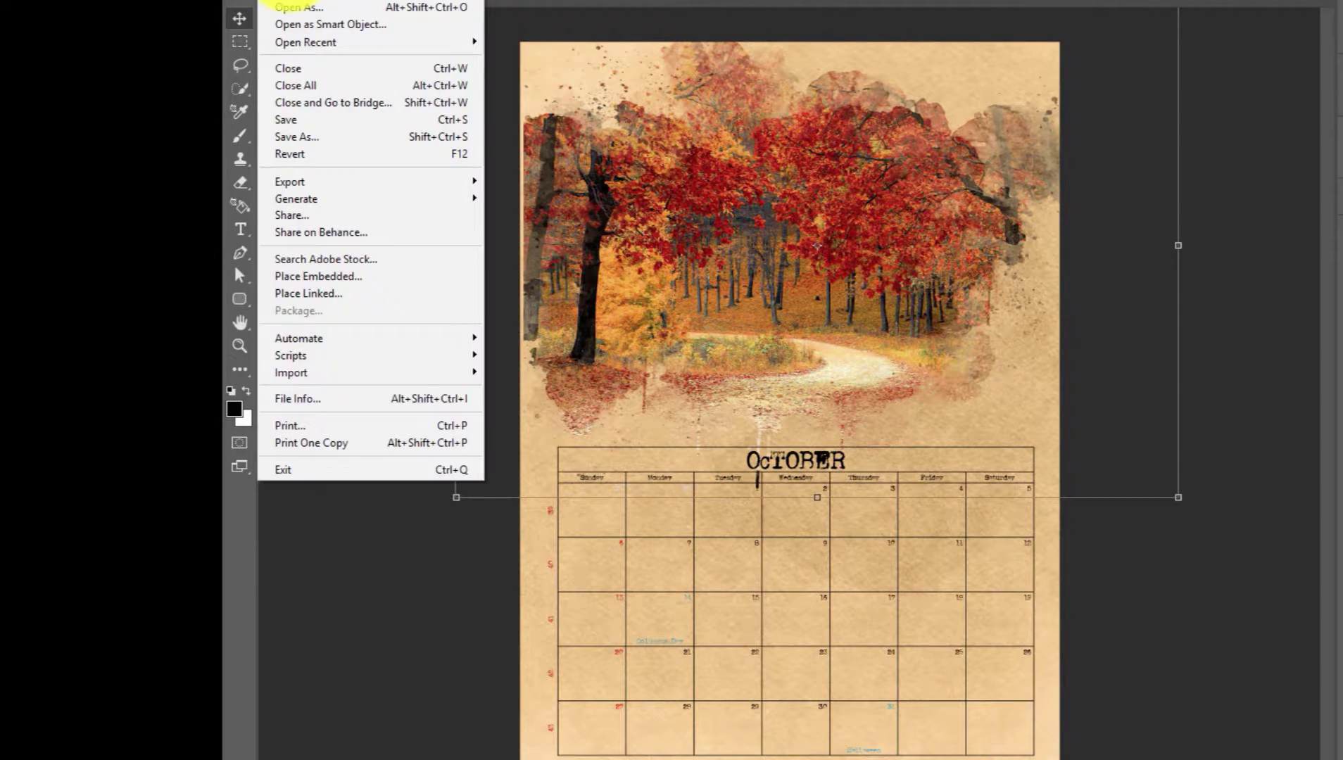
left_click(303, 276)
left_click(831, 2)
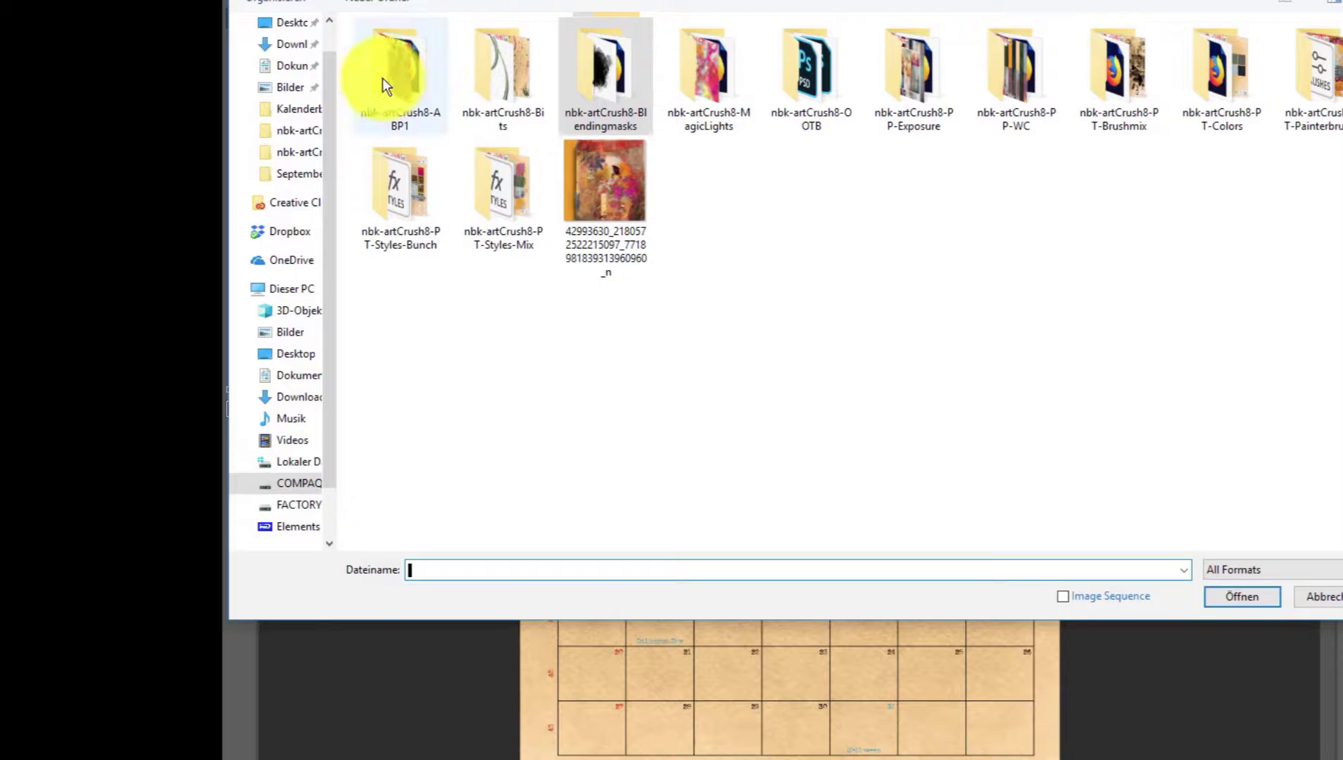
double_click(382, 77)
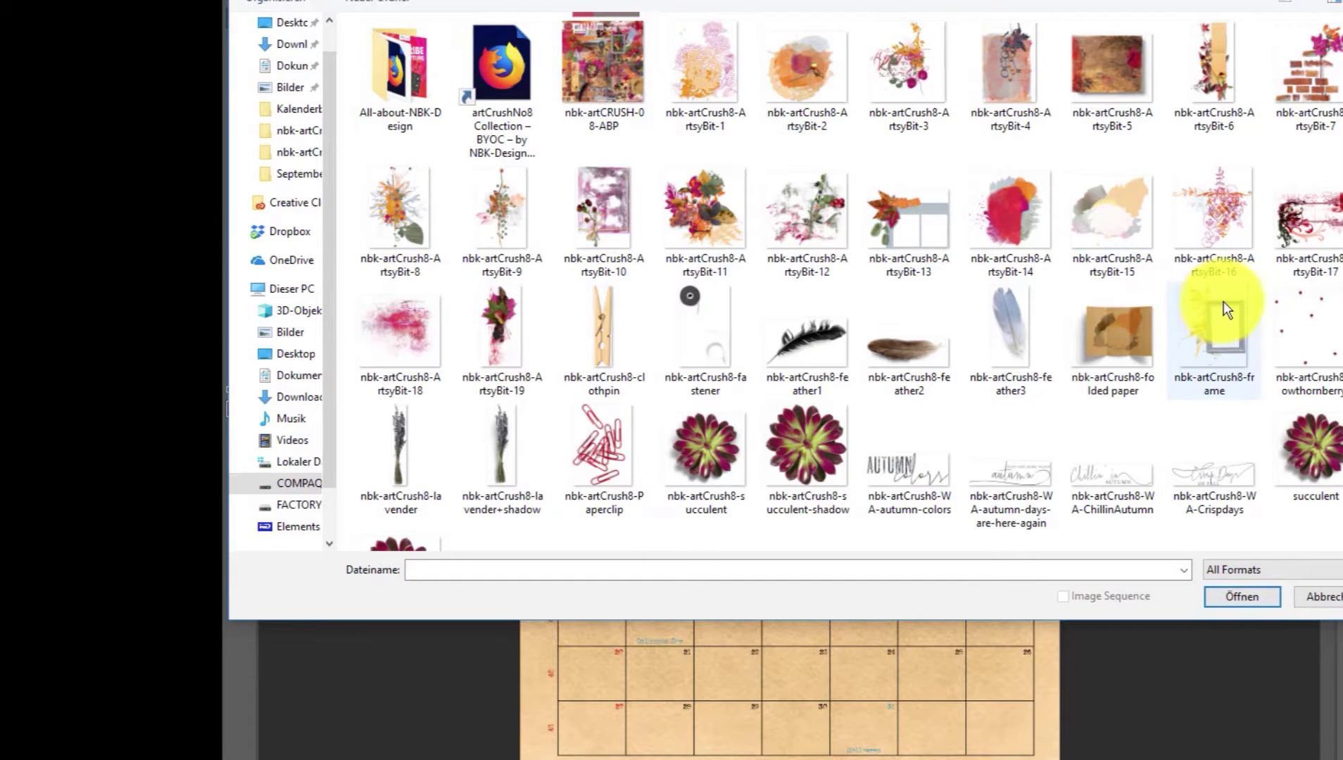
double_click(498, 227)
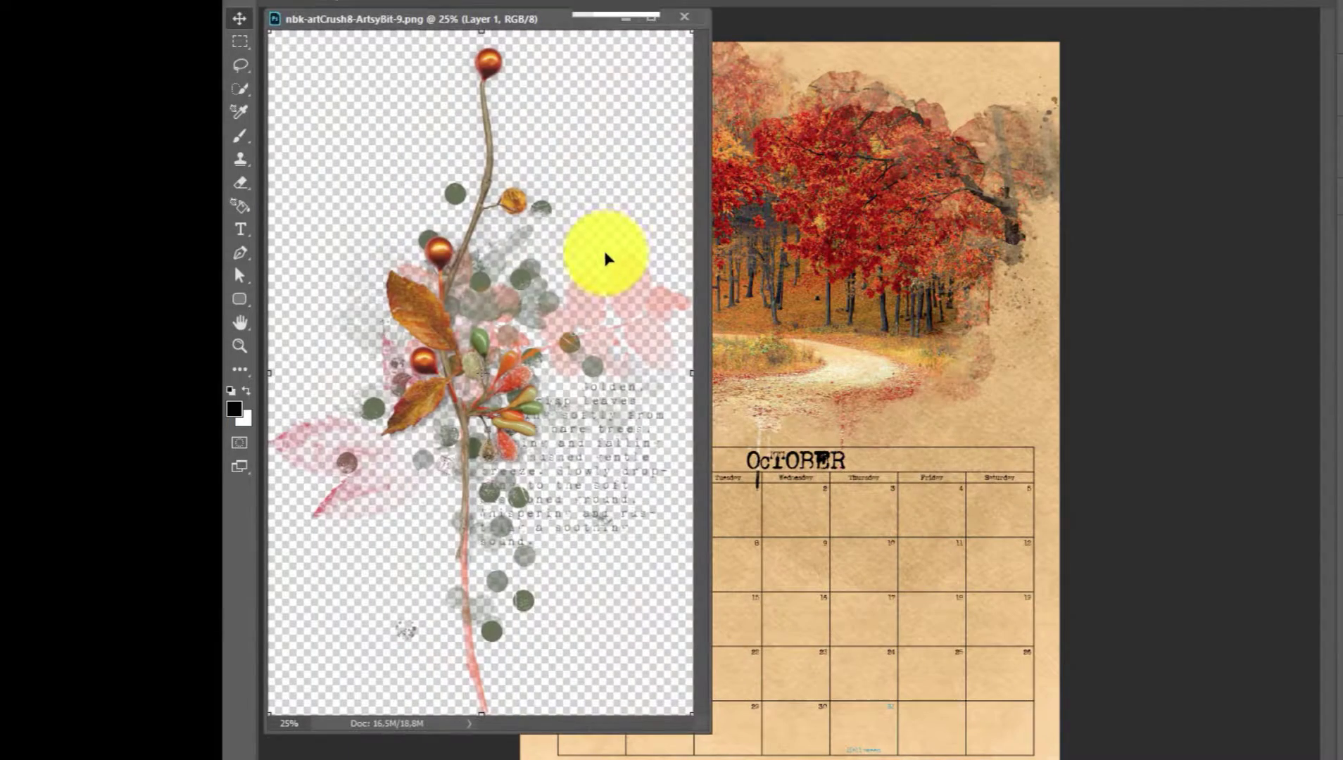
left_click_drag(434, 269, 793, 164)
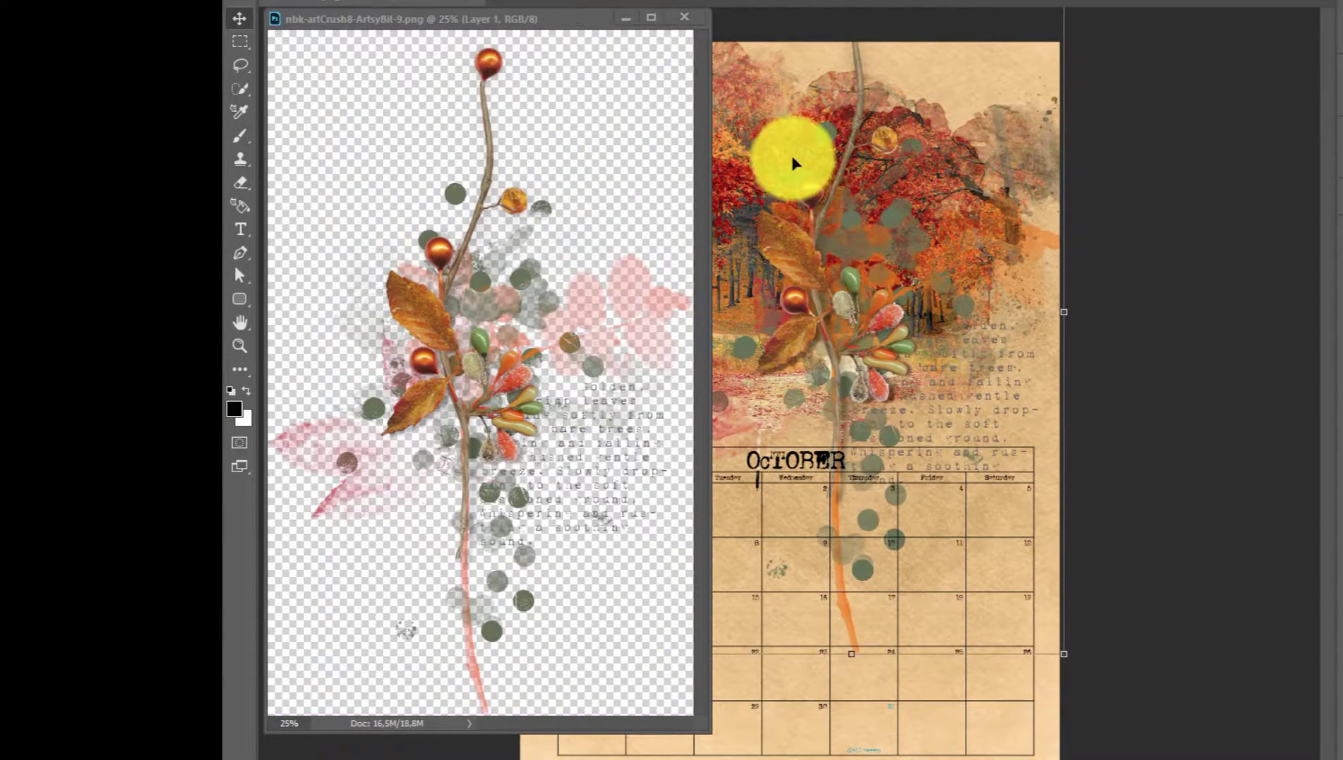
left_click(685, 17)
left_click_drag(1064, 654, 893, 373)
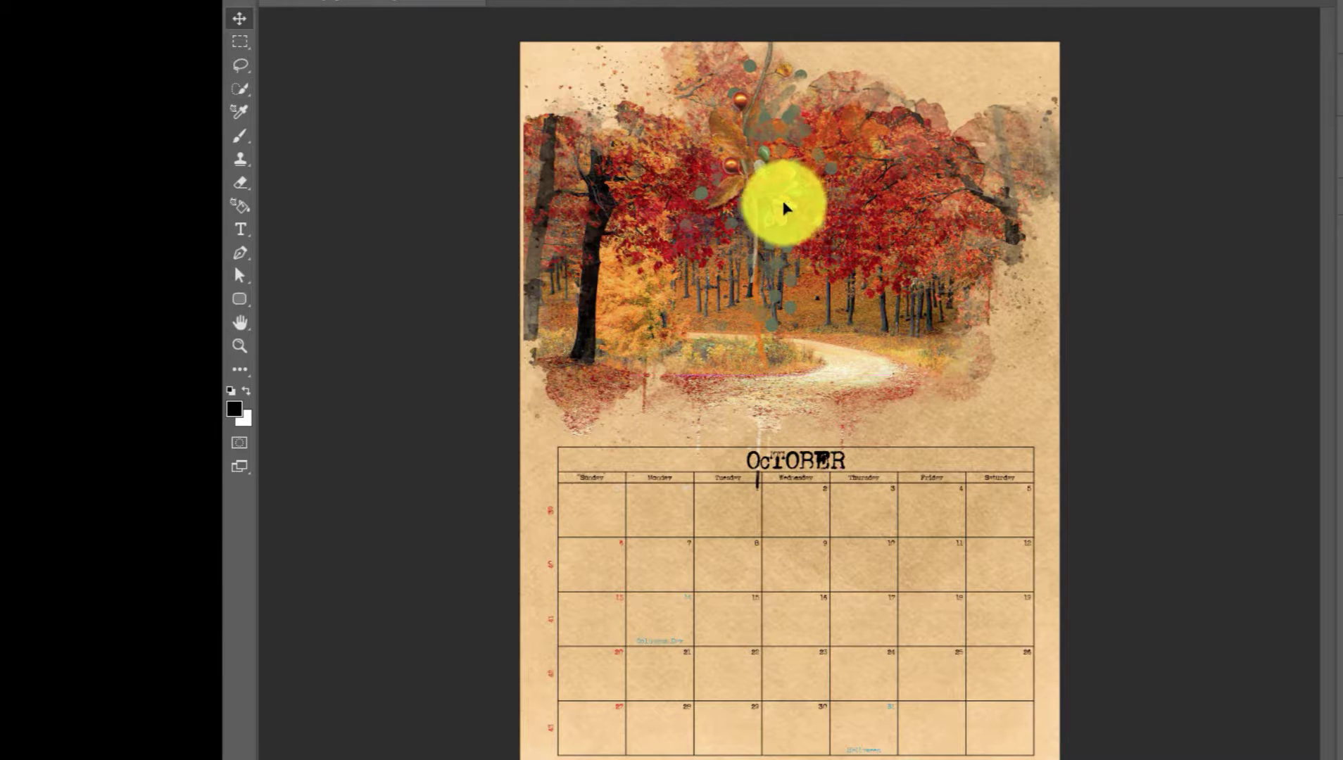
left_click_drag(782, 204, 1036, 276)
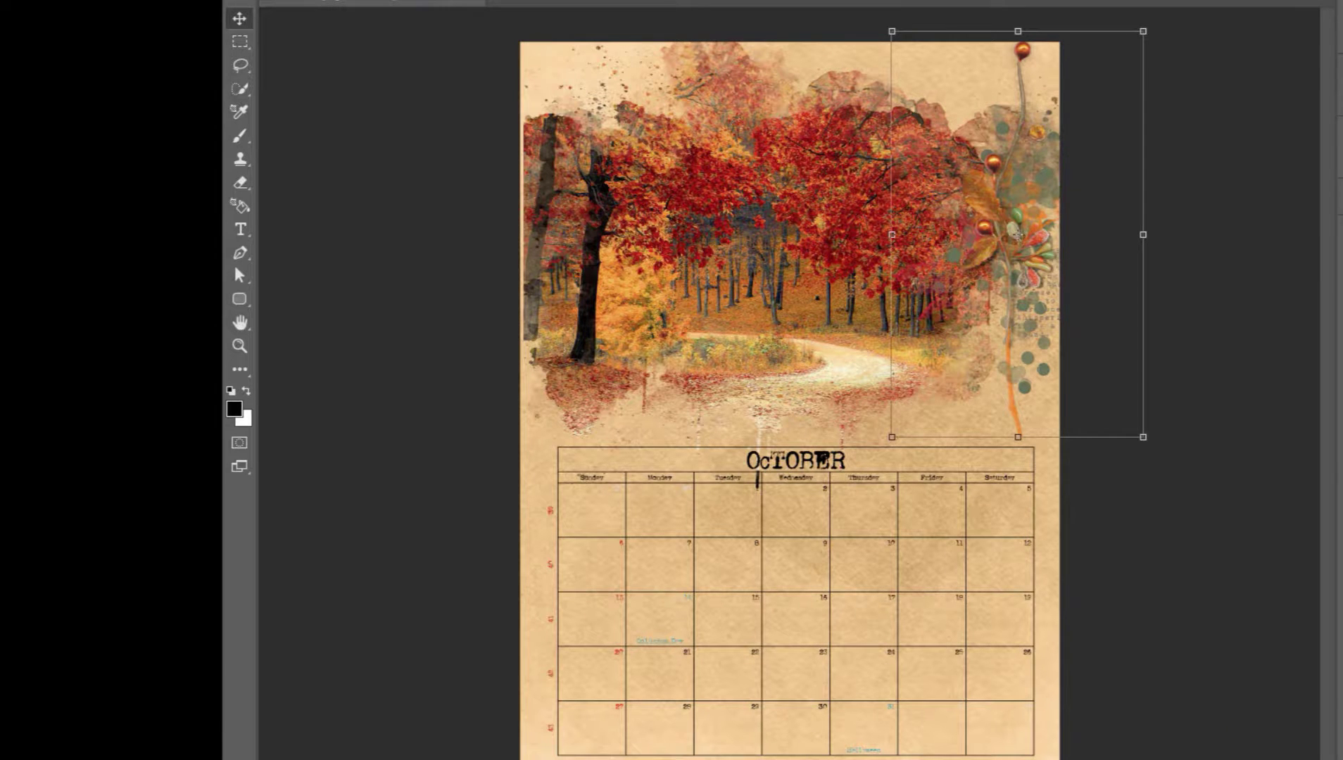
Start Replace Color on the calendar layer and sample the turquoise of the Columbus Day text as the colour to replace
left_click(902, 560)
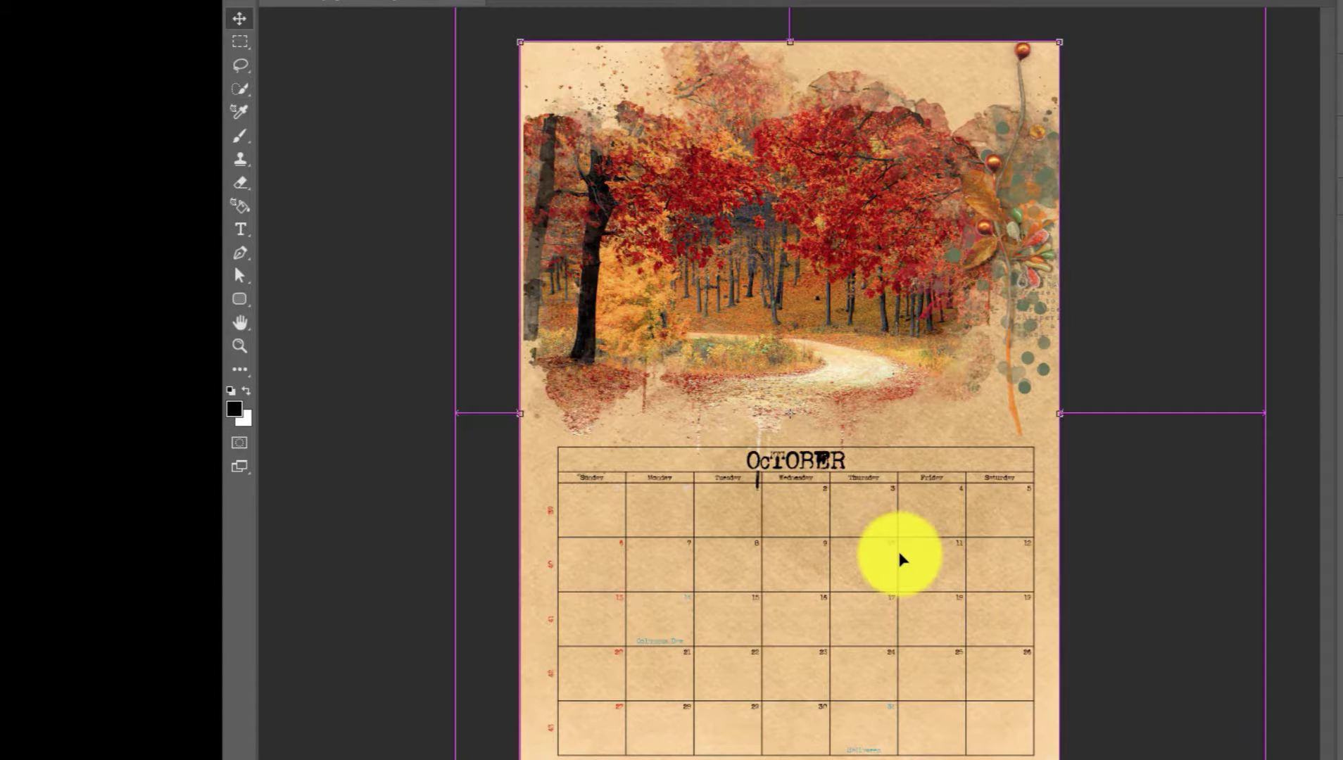
scroll(902, 560, "up", 5)
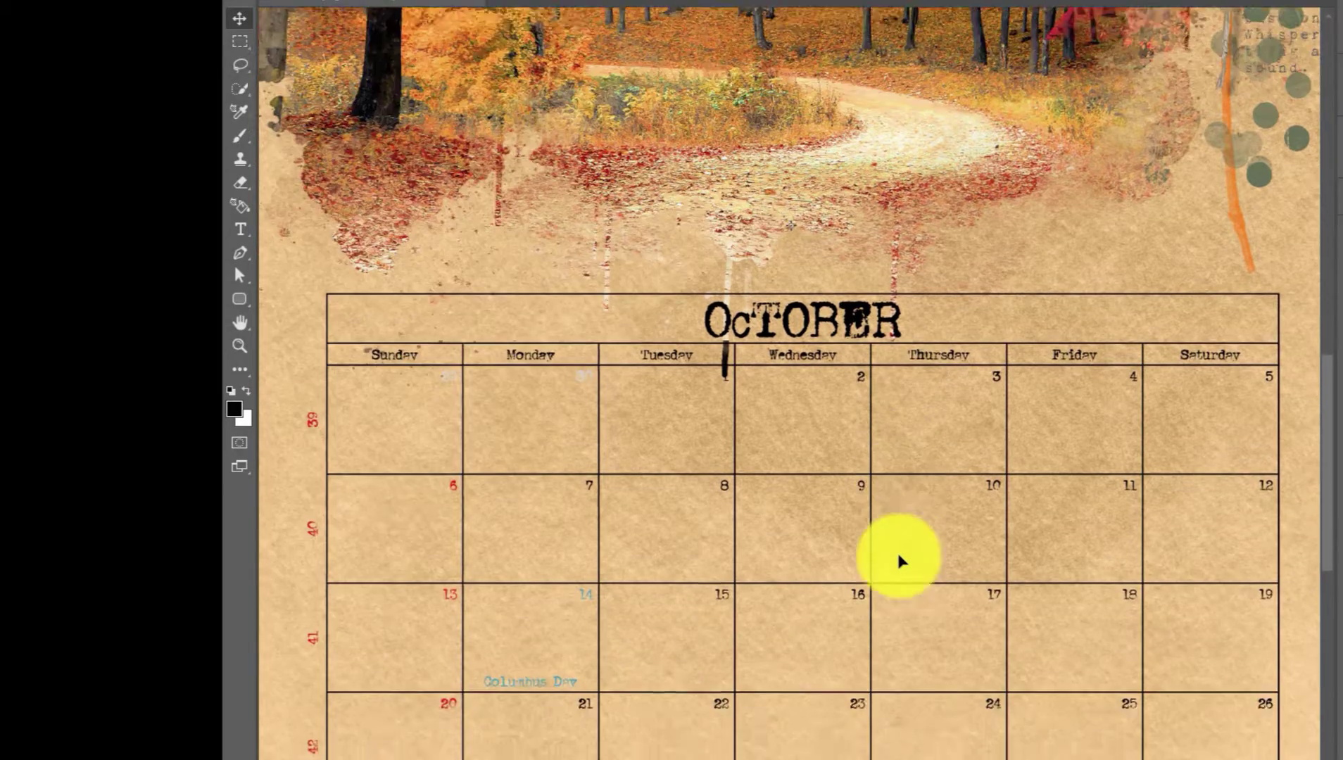
scroll(900, 561, "down", 5)
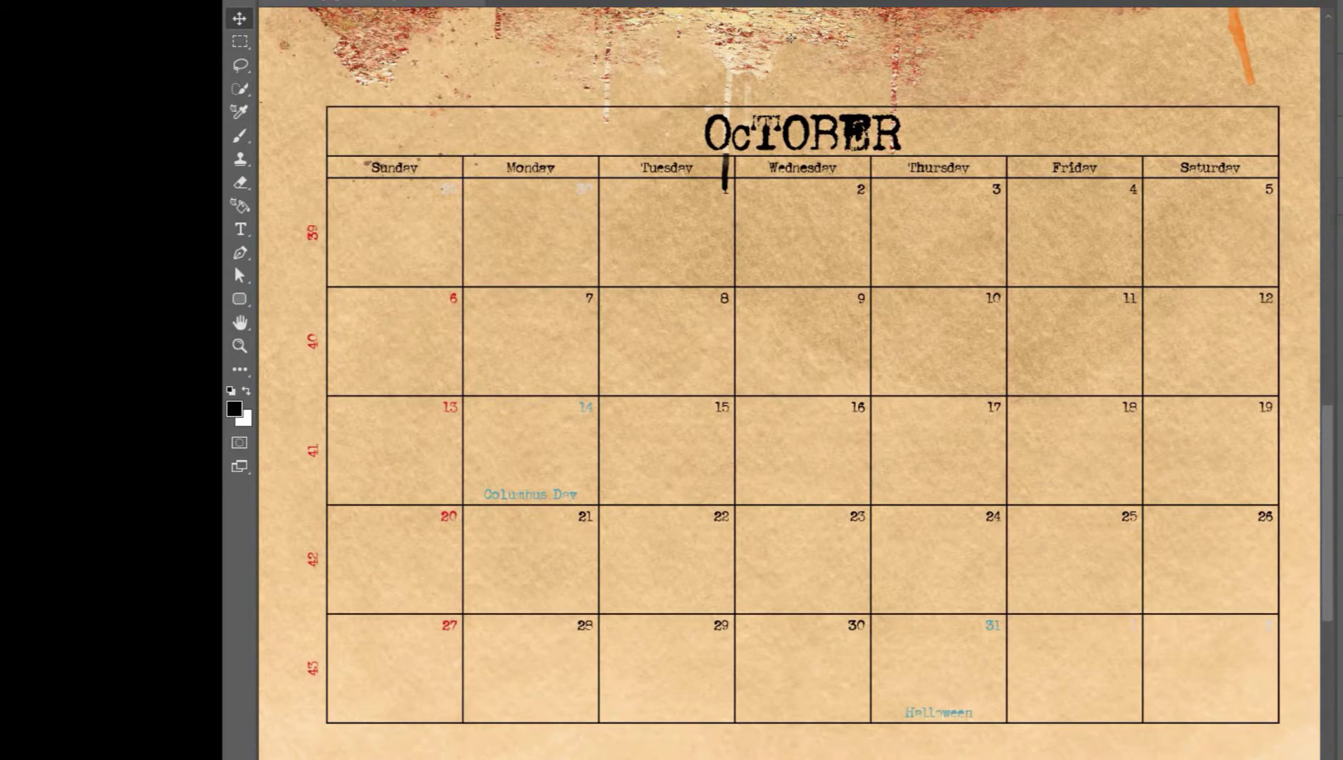
key("alt+i")
mouse_move(331, 2)
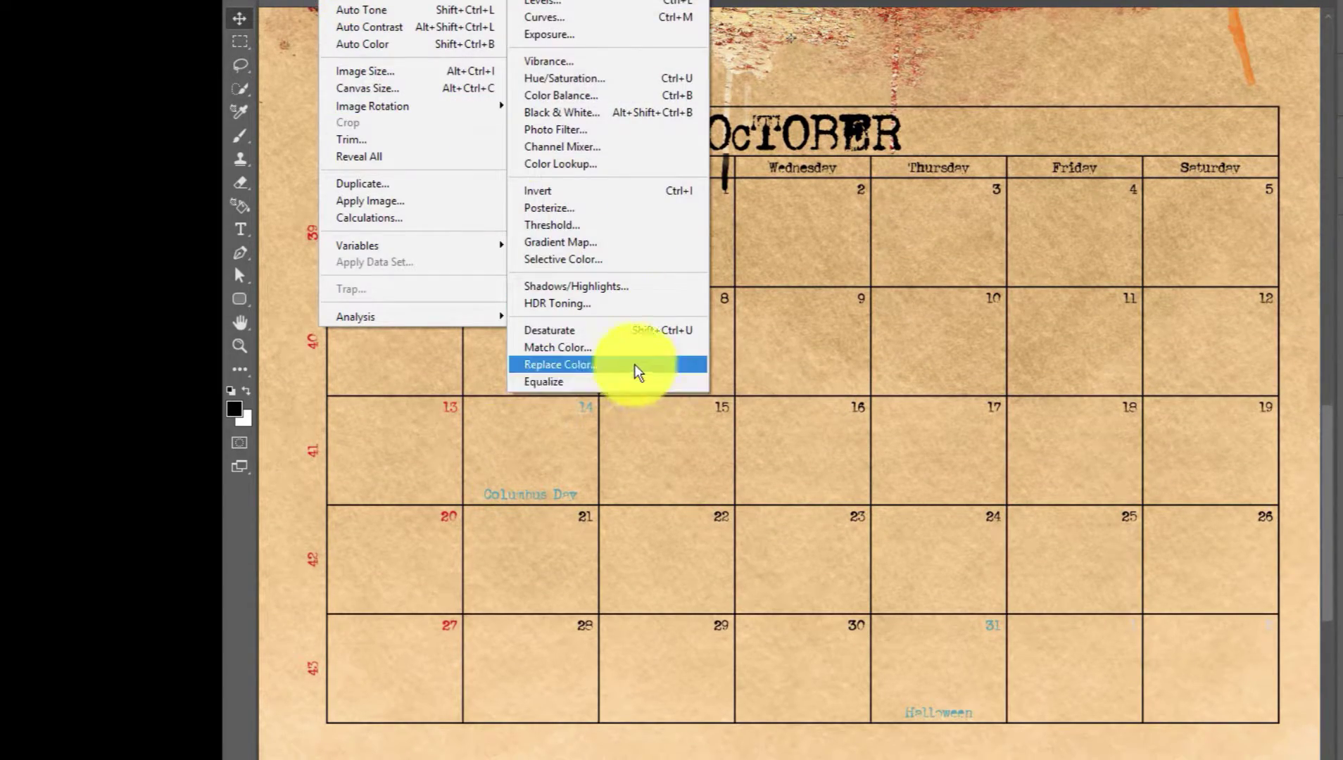
left_click(634, 364)
left_click(1061, 110)
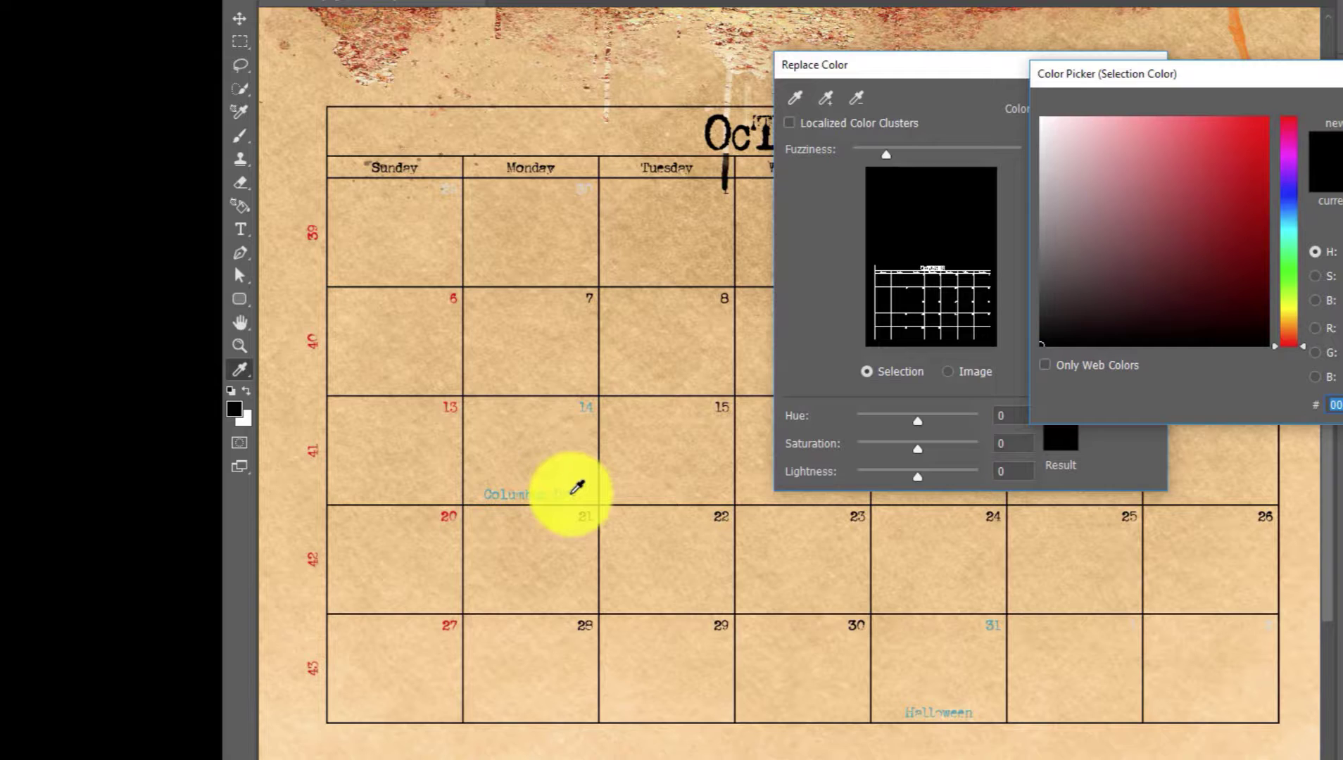
left_click(578, 487)
key("Return")
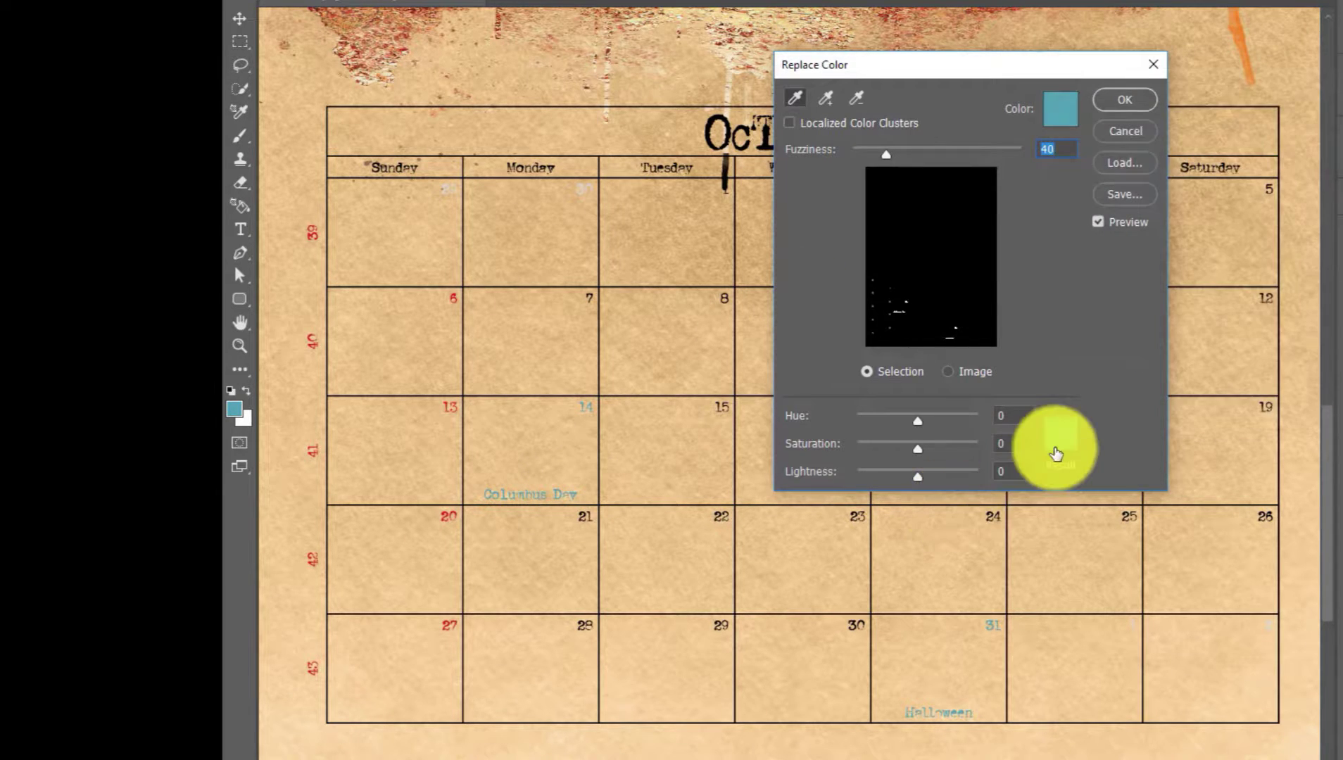
Replace the turquoise with a dark reddish brown, using hue -175, saturation +30 and lightness -28
left_click(1056, 453)
left_click_drag(1295, 321, 1294, 331)
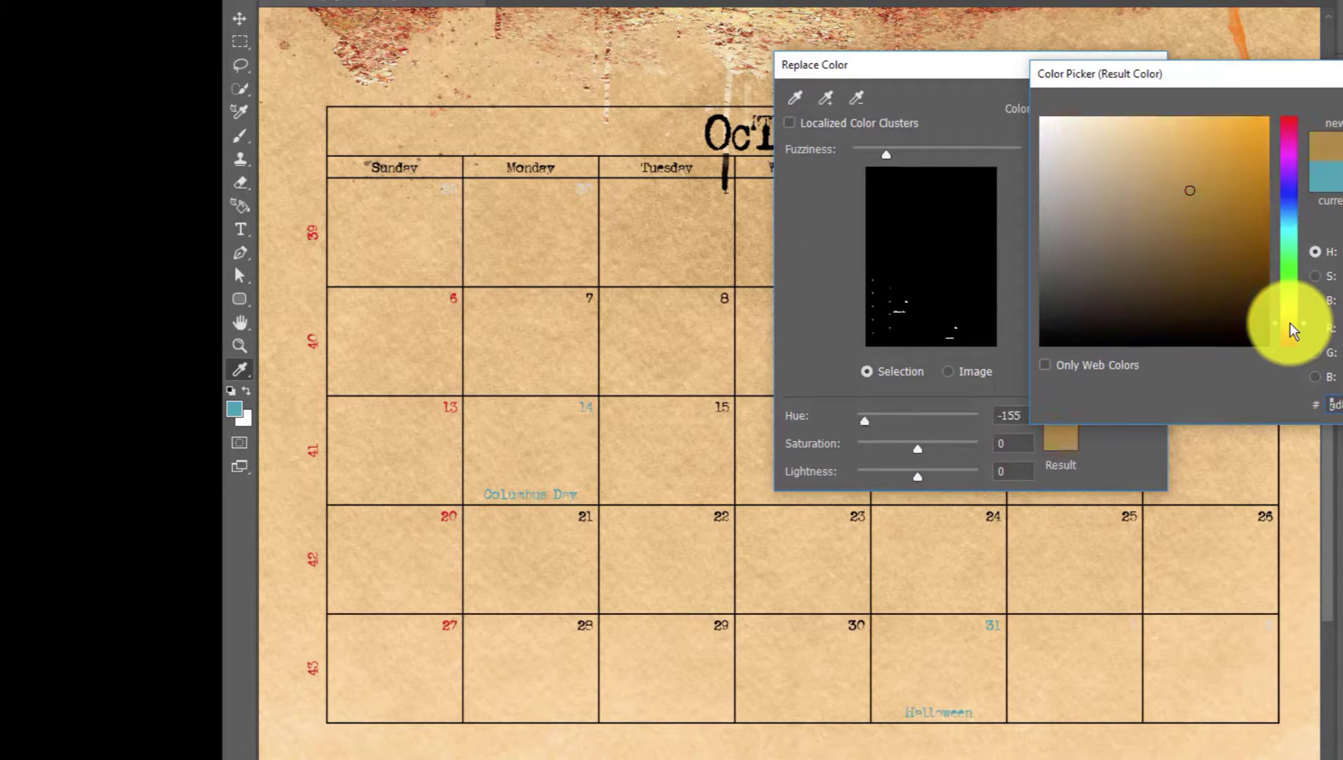
left_click(1295, 336)
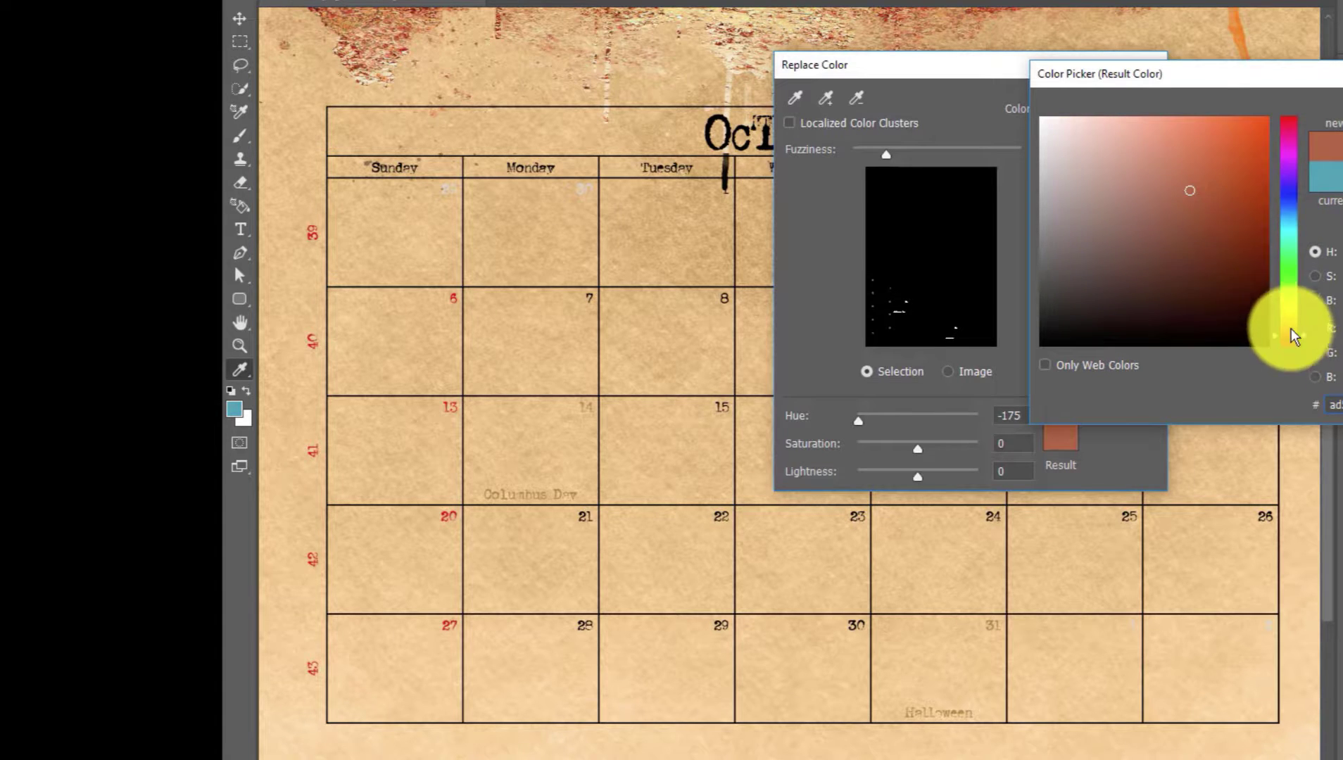
left_click_drag(1225, 212, 1225, 255)
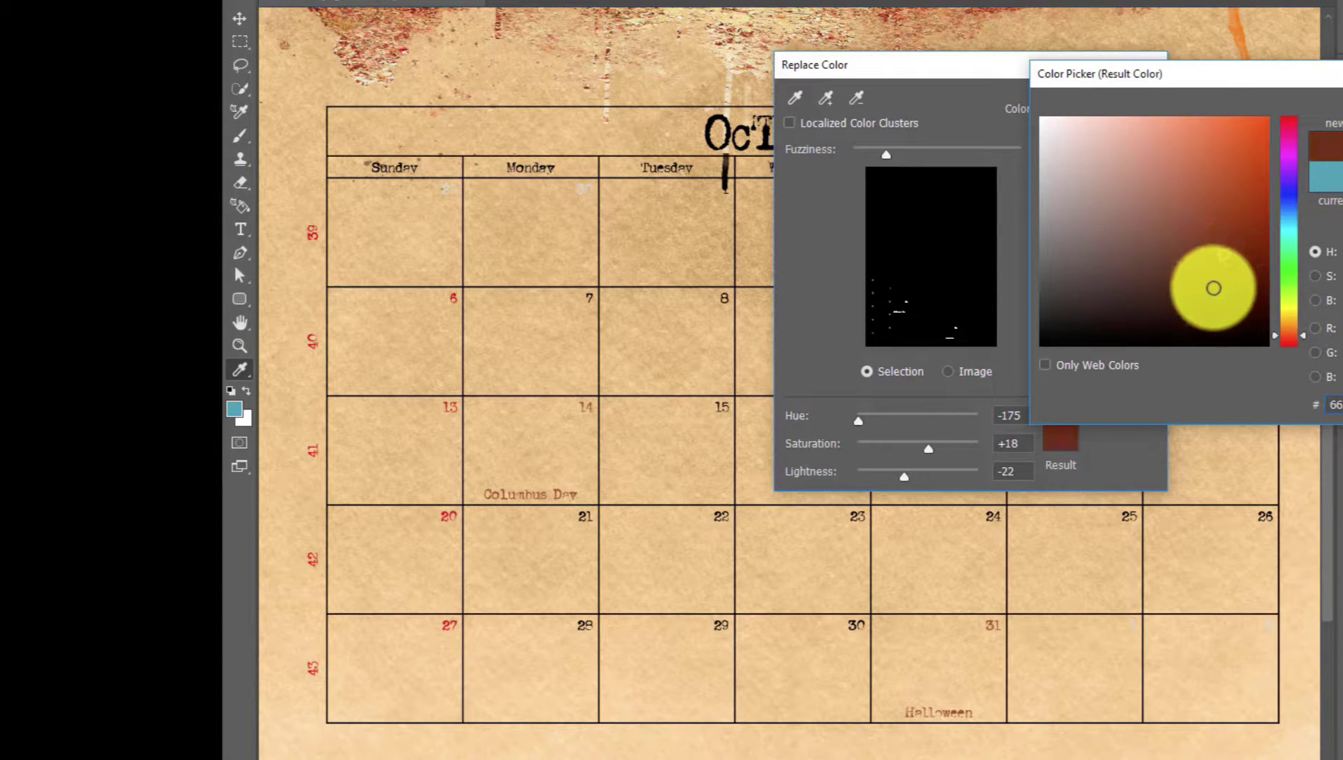
left_click(1224, 291)
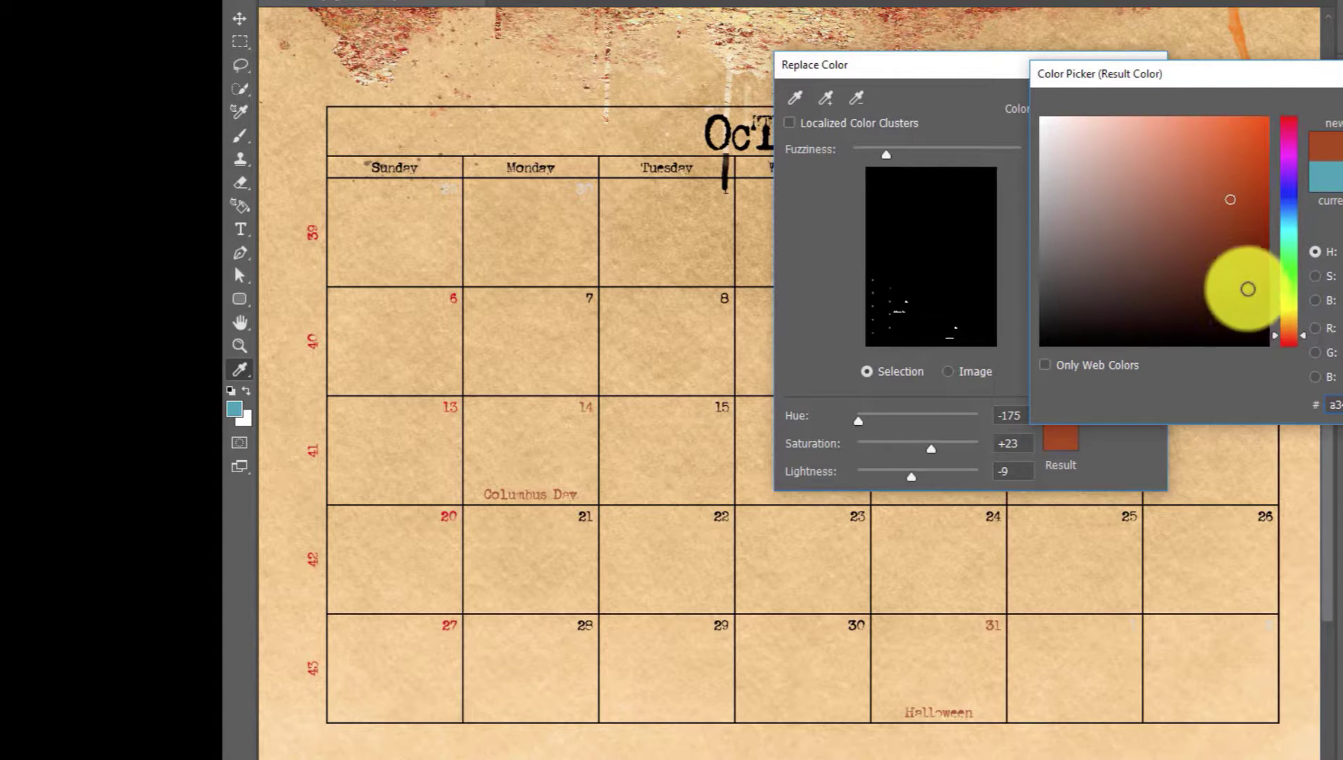
left_click(1242, 270)
key("Return")
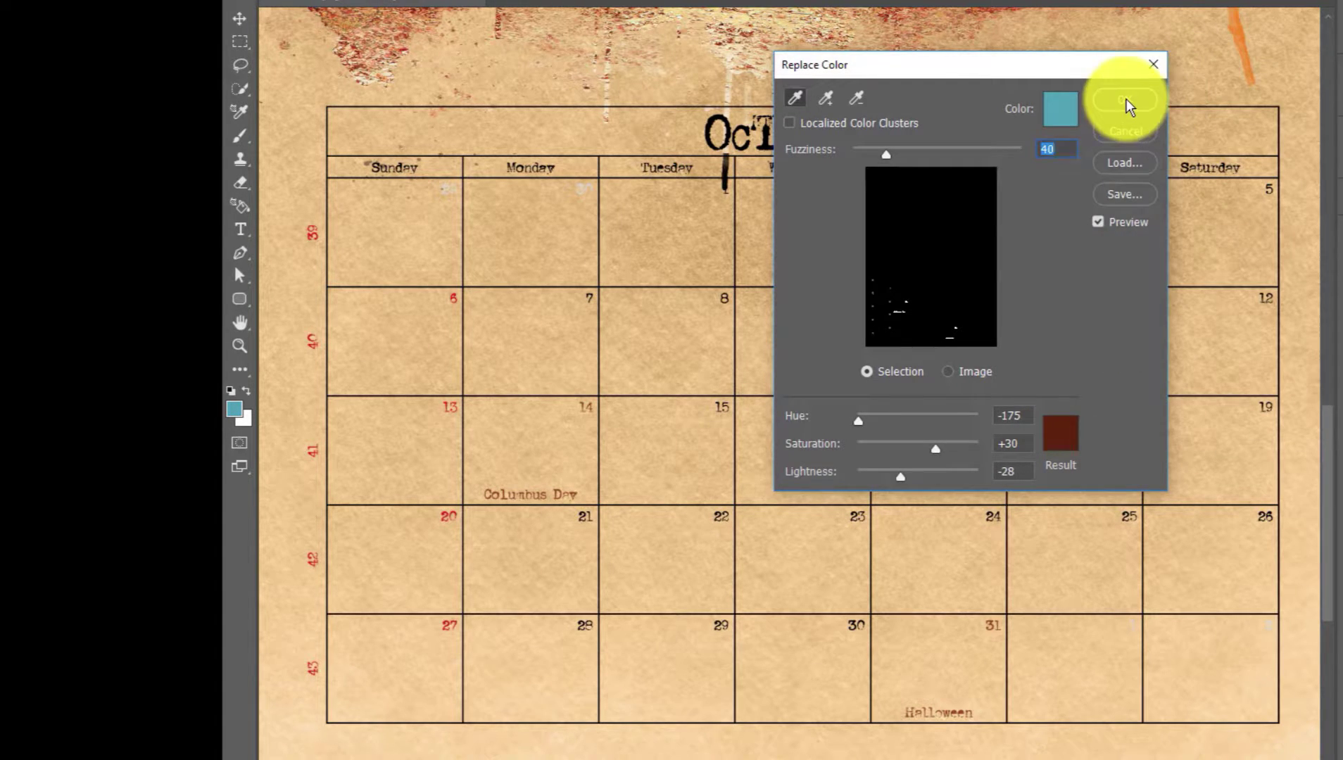
left_click(1125, 99)
Add the nbk-artCrush8-WA-ChillinAutumn word art and position it over the photo's lower edge, just above the calendar grid
key("ctrl+minus")
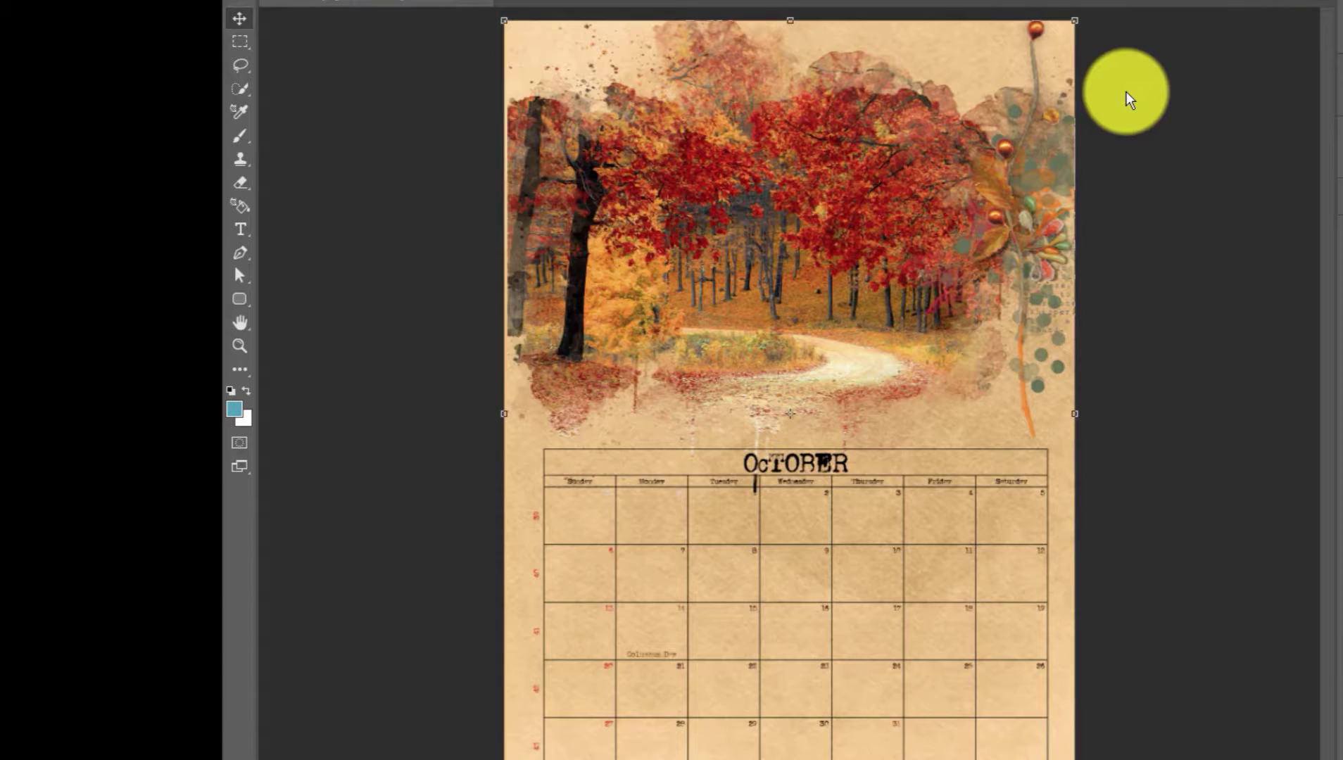
left_click(271, 0)
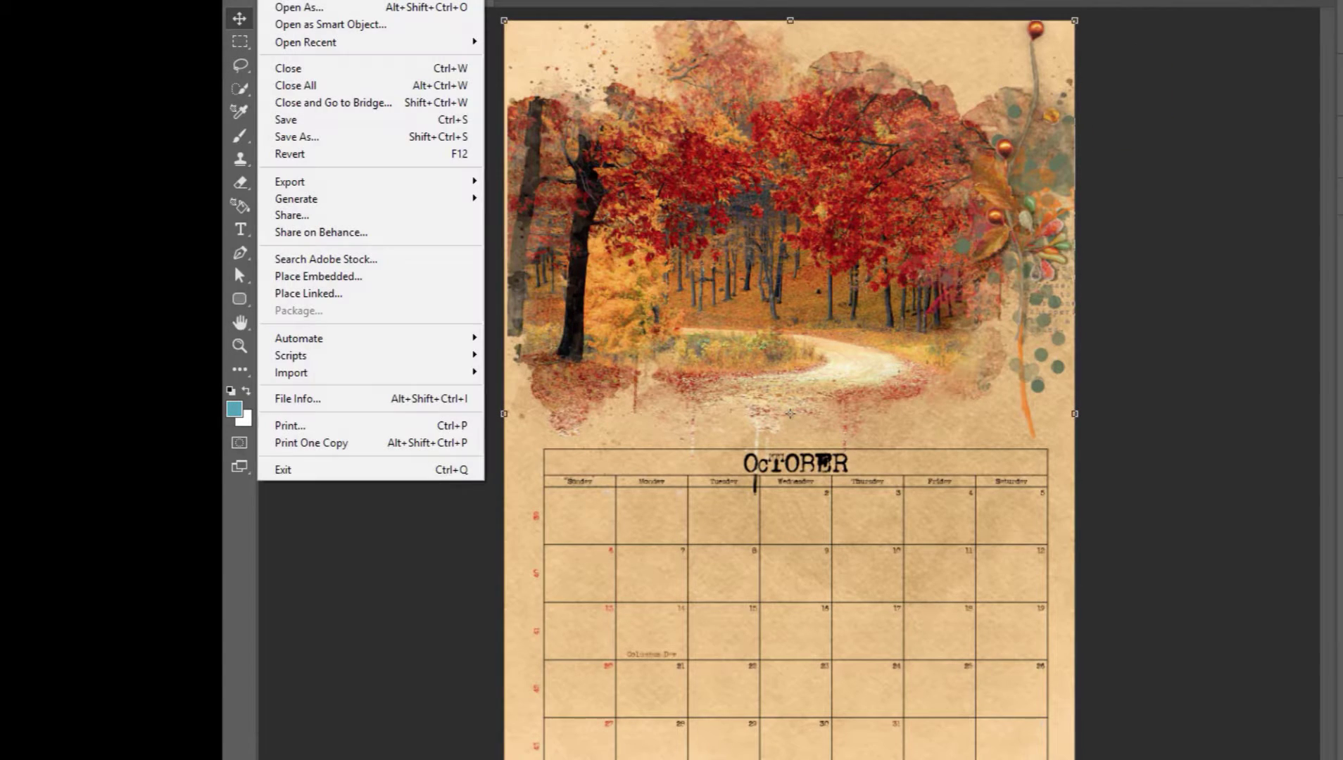
left_click(292, 6)
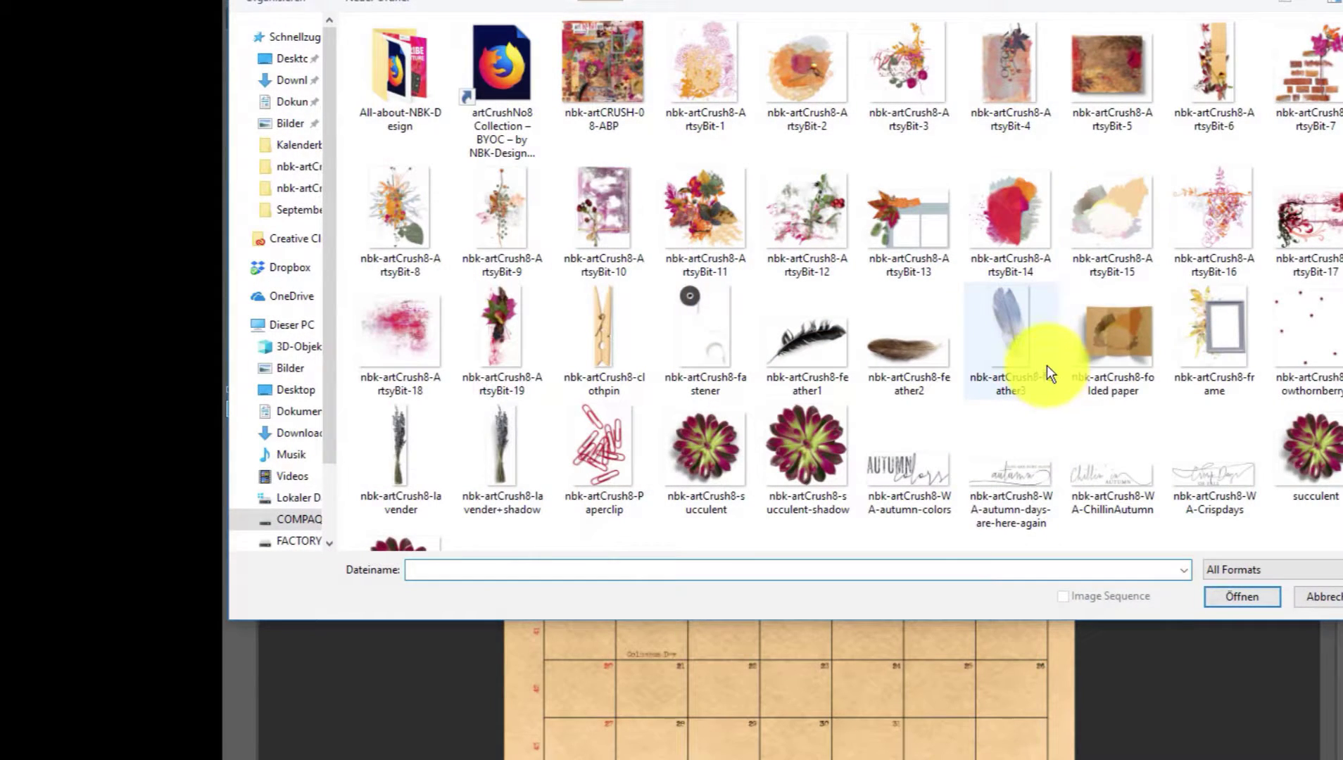
double_click(1088, 481)
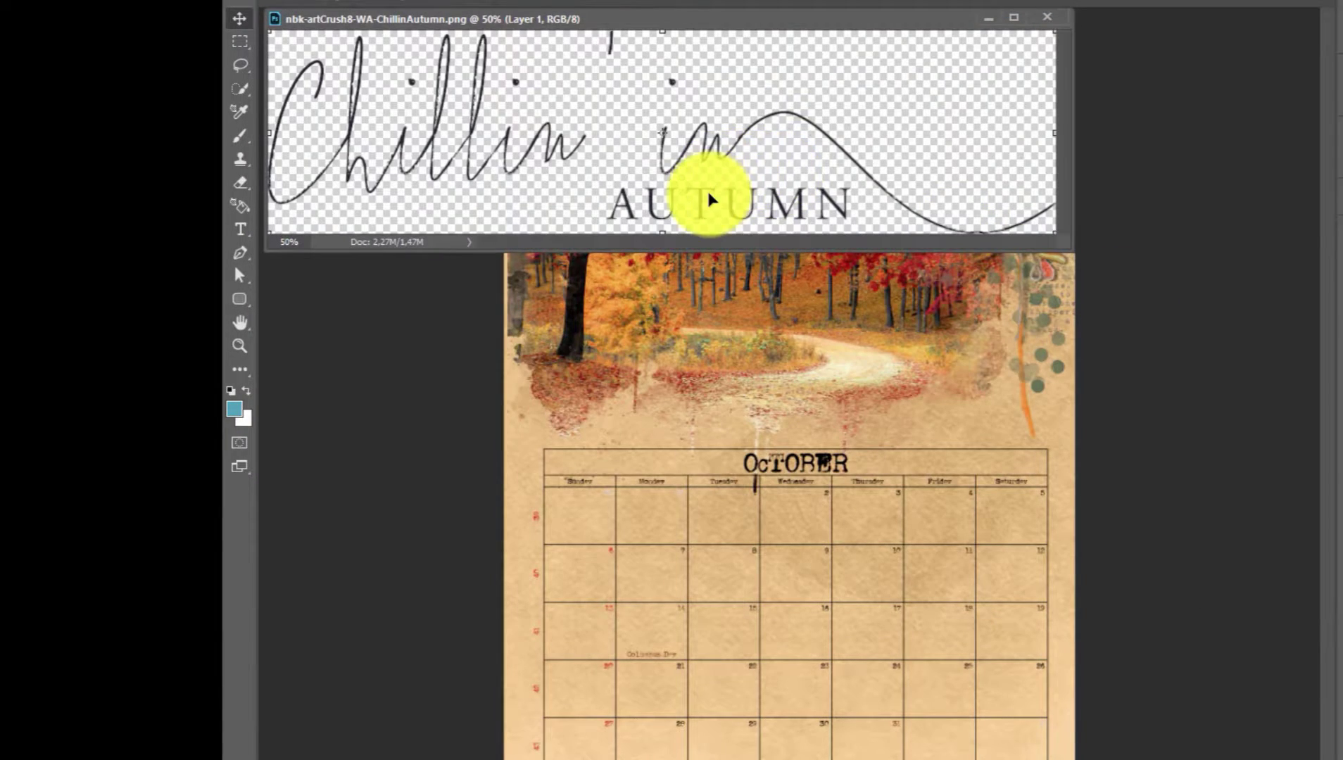
left_click_drag(695, 187, 783, 307)
left_click(1047, 20)
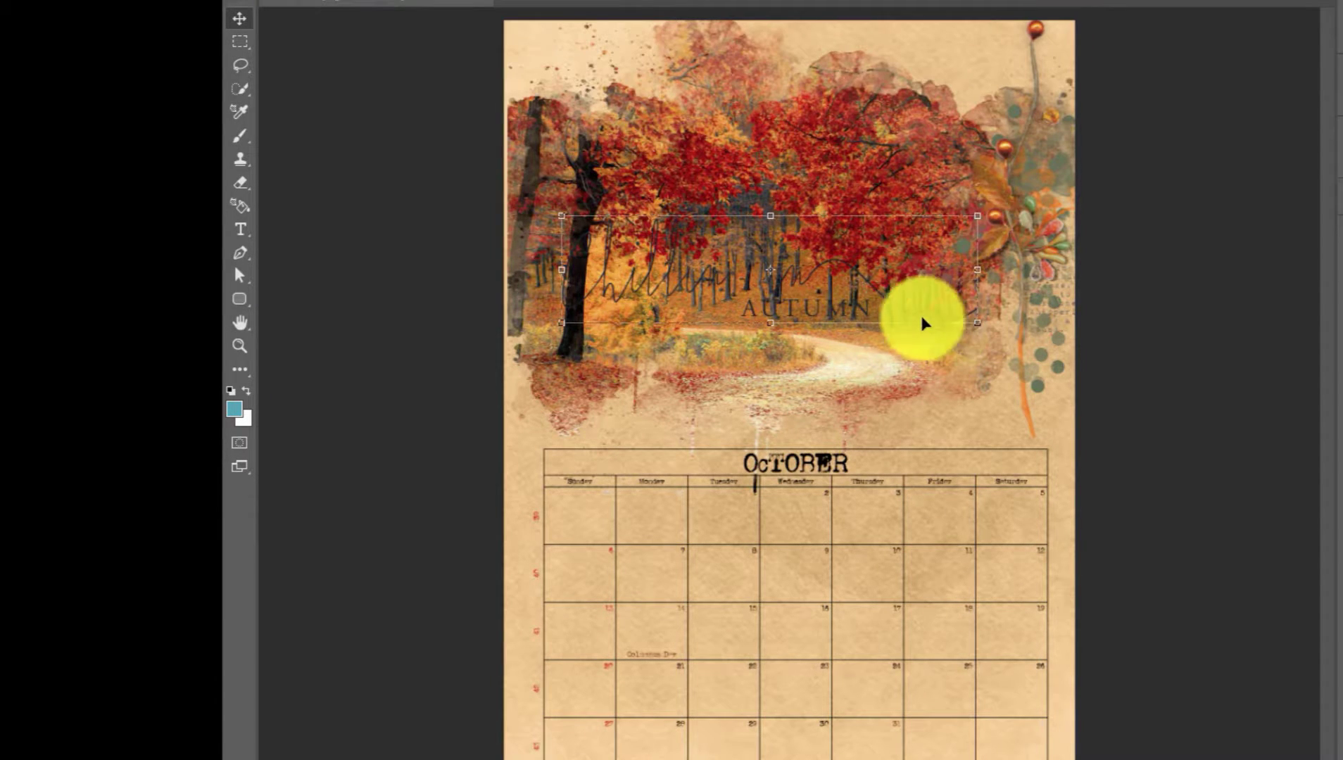
left_click_drag(845, 313, 910, 440)
Add the flower drawing nbk-artCrush8-PT-Brushmix25 to the page and position it over the right side of the calendar grid
left_click(255, 0)
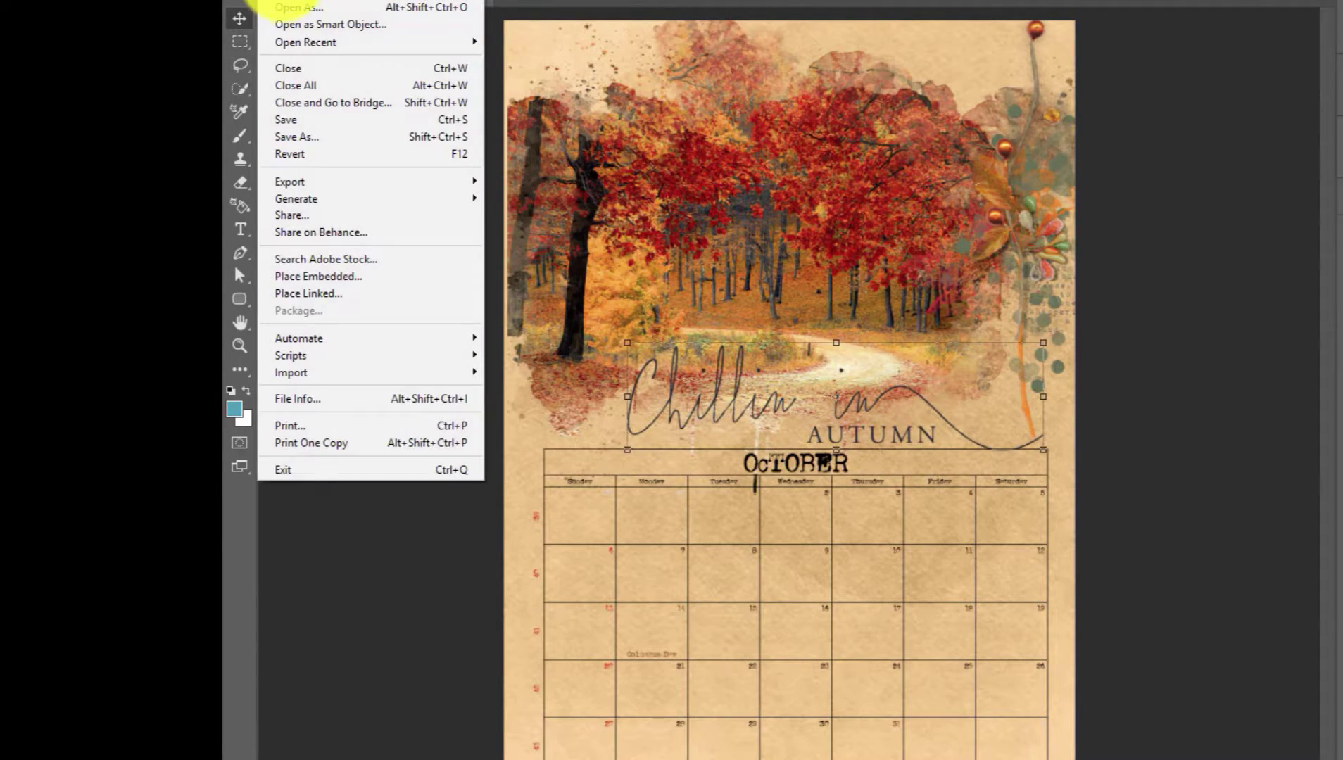
left_click(282, 0)
left_click(810, 1)
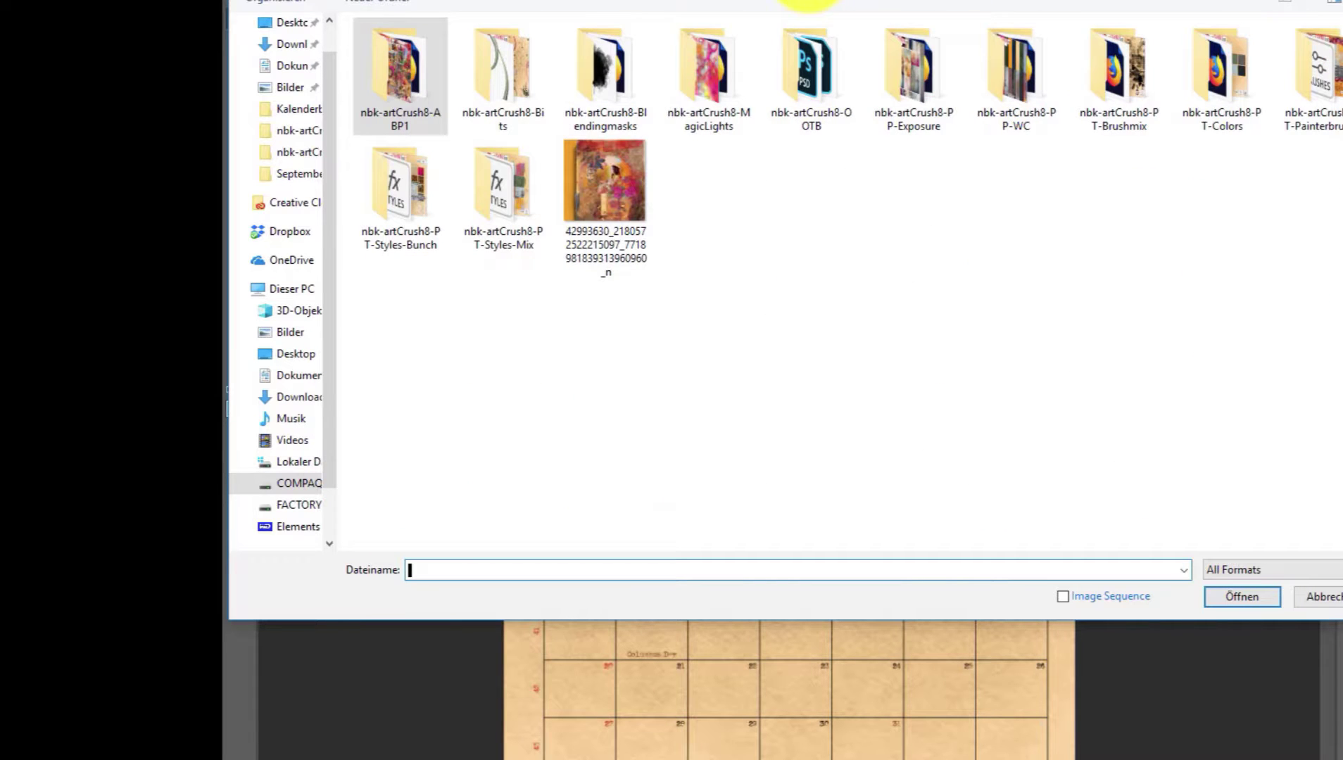
double_click(1119, 45)
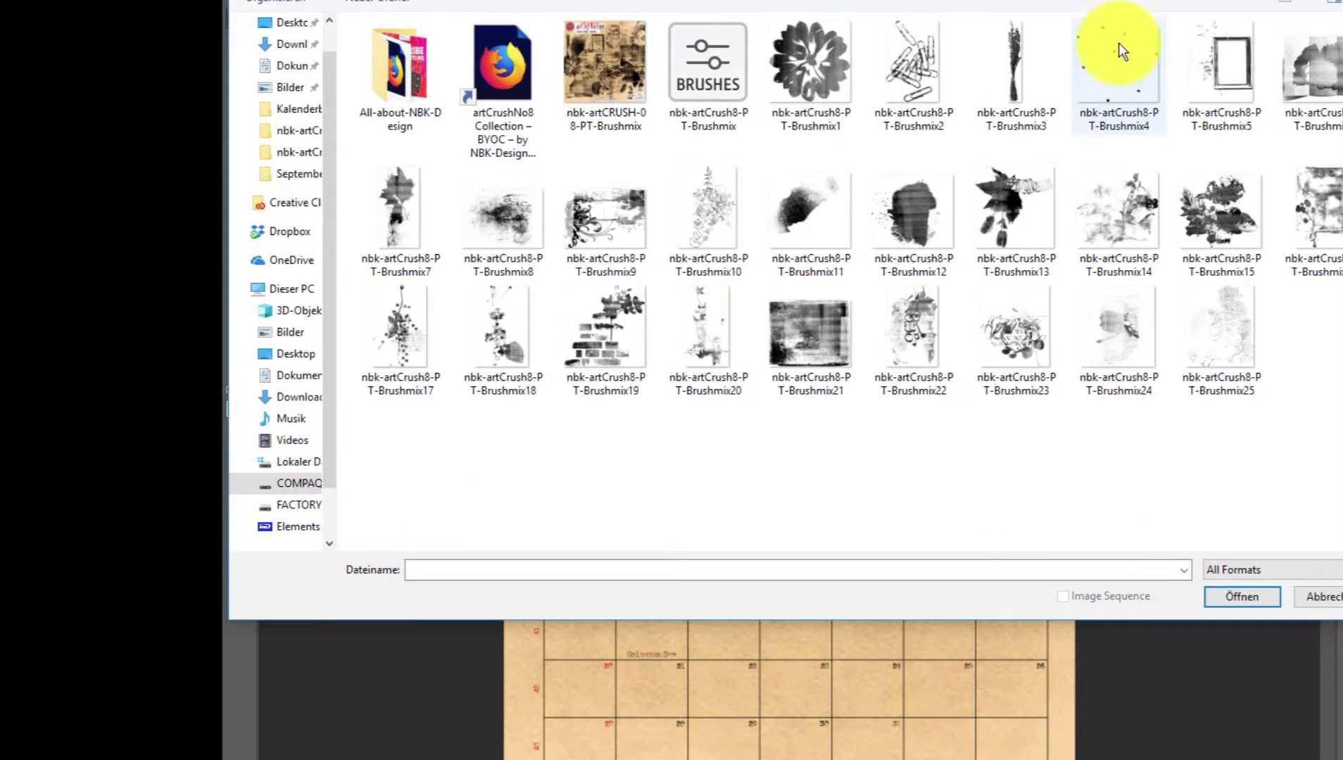
double_click(1229, 342)
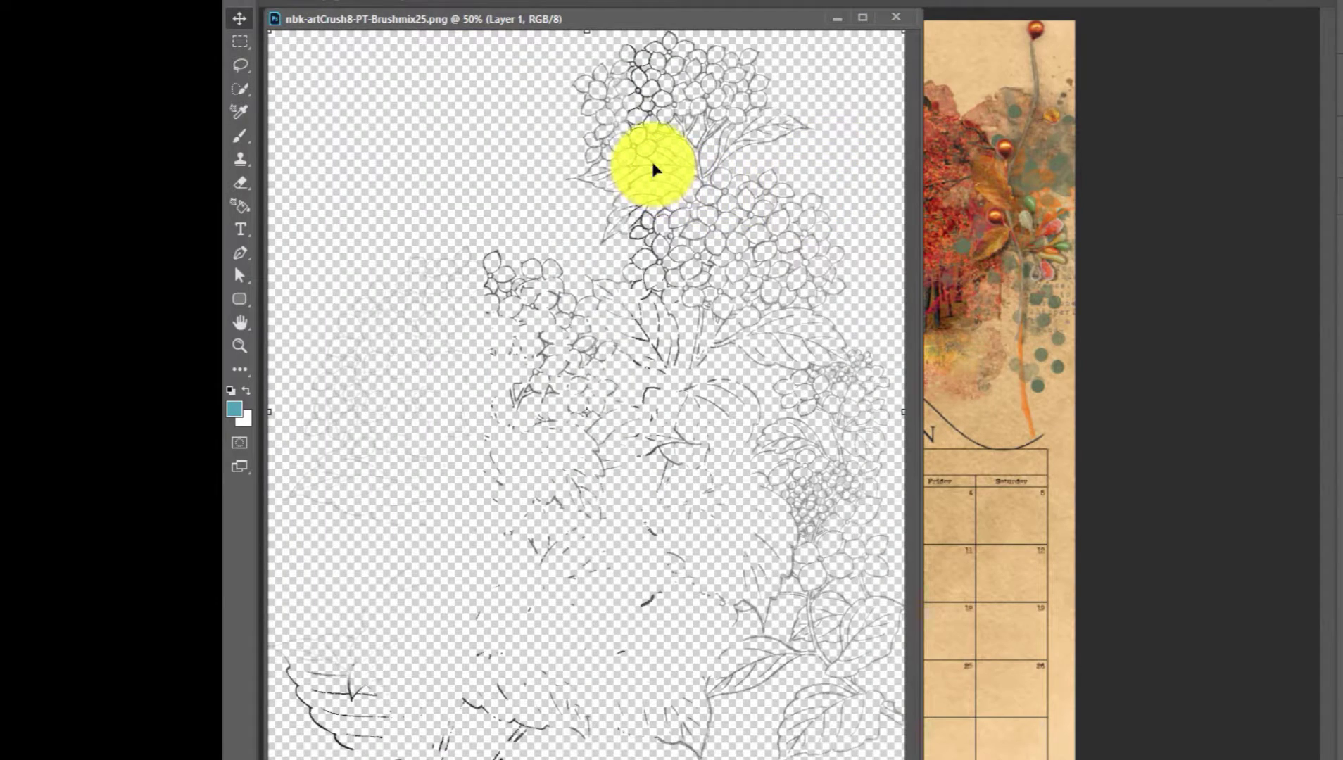
mouse_move(650, 149)
left_mouse_down()
mouse_move(956, 309)
mouse_move(900, 24)
mouse_move(999, 464)
left_mouse_up()
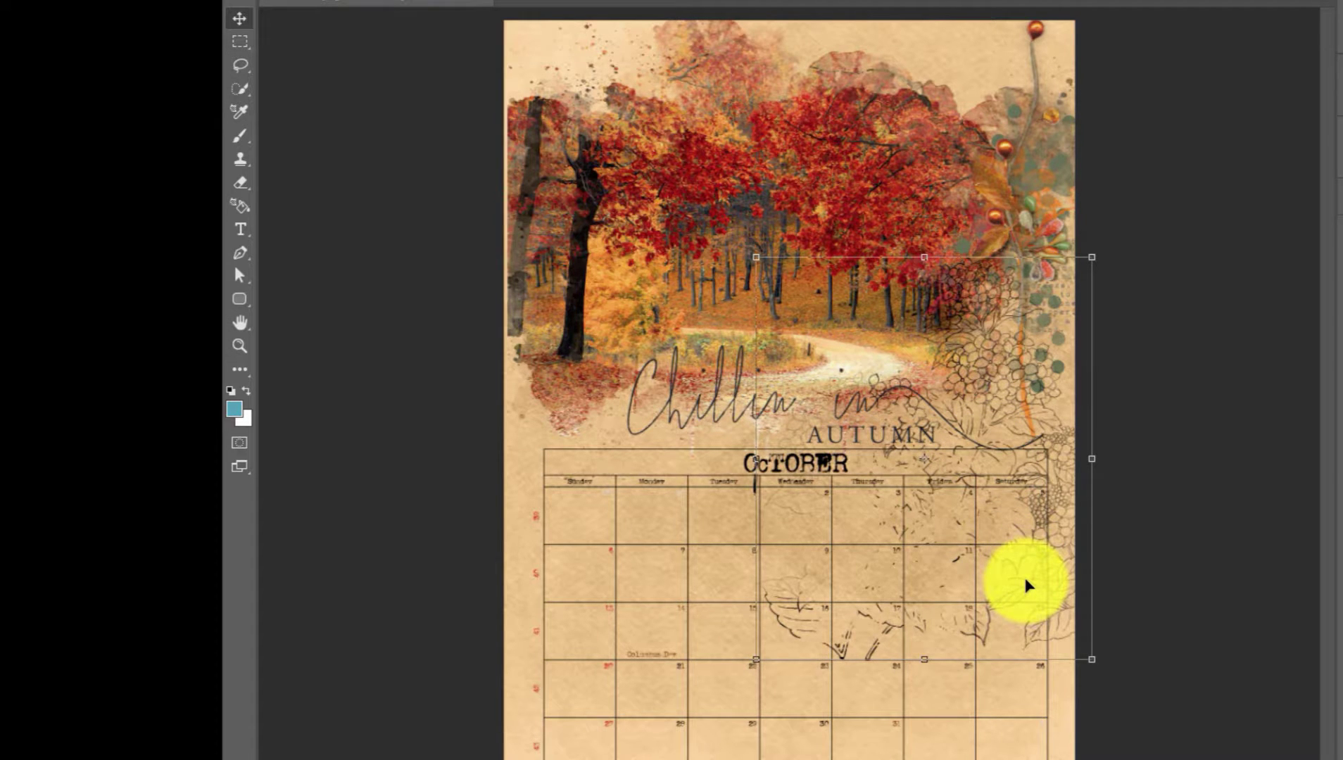
mouse_move(1023, 574)
left_mouse_down()
mouse_move(1004, 711)
mouse_move(1032, 733)
mouse_move(1047, 721)
mouse_move(1029, 734)
mouse_move(1028, 754)
mouse_move(1041, 751)
left_mouse_up()
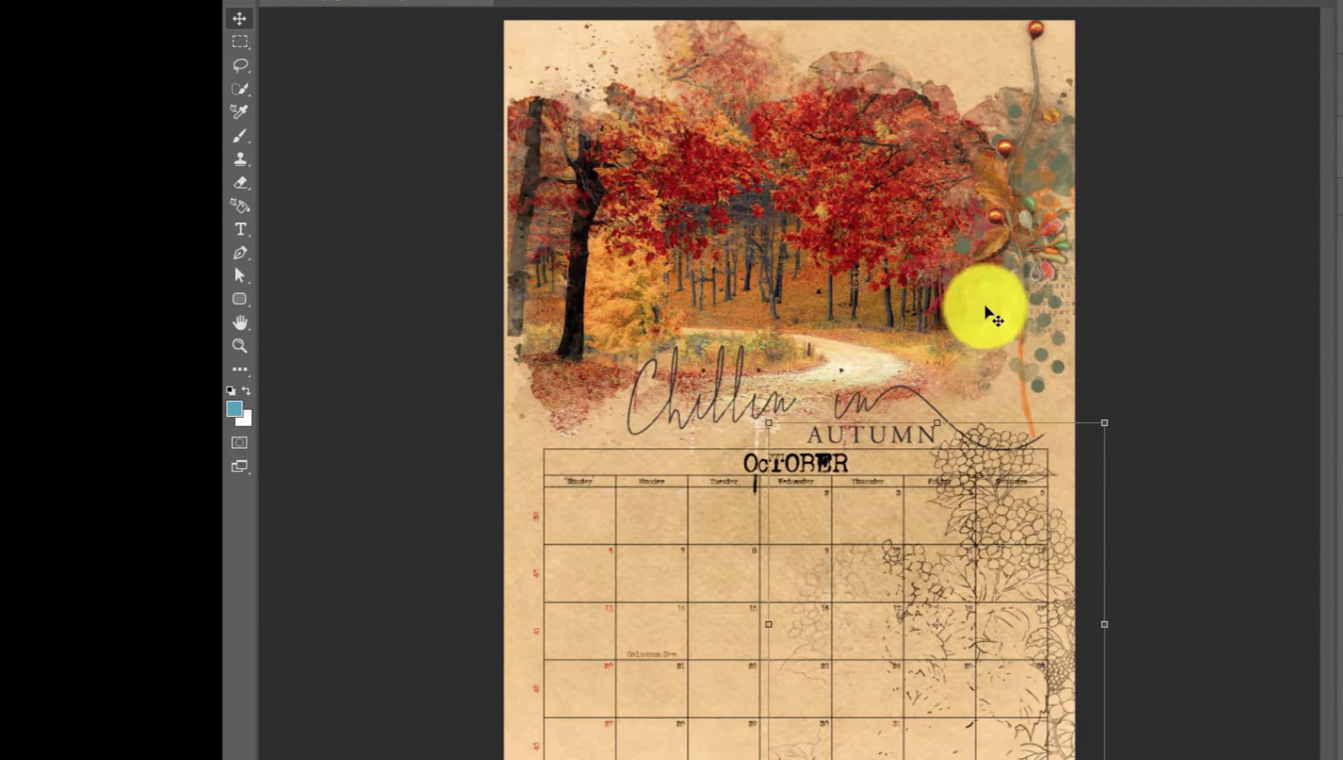
Load the nbk-artCrush8-PT-Bunch-of-Styles layer styles and apply a brown one to the flower drawing
left_click(267, 0)
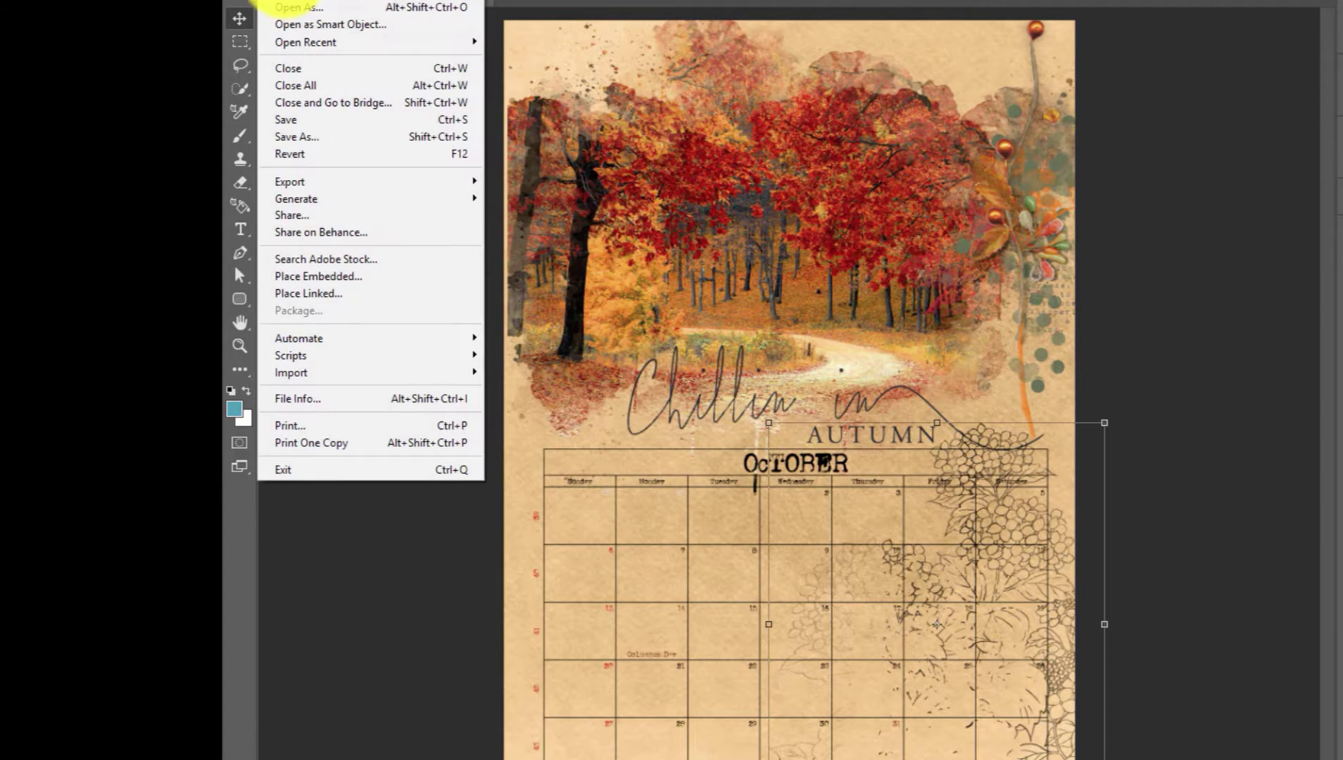
left_click(289, 1)
left_click(814, 1)
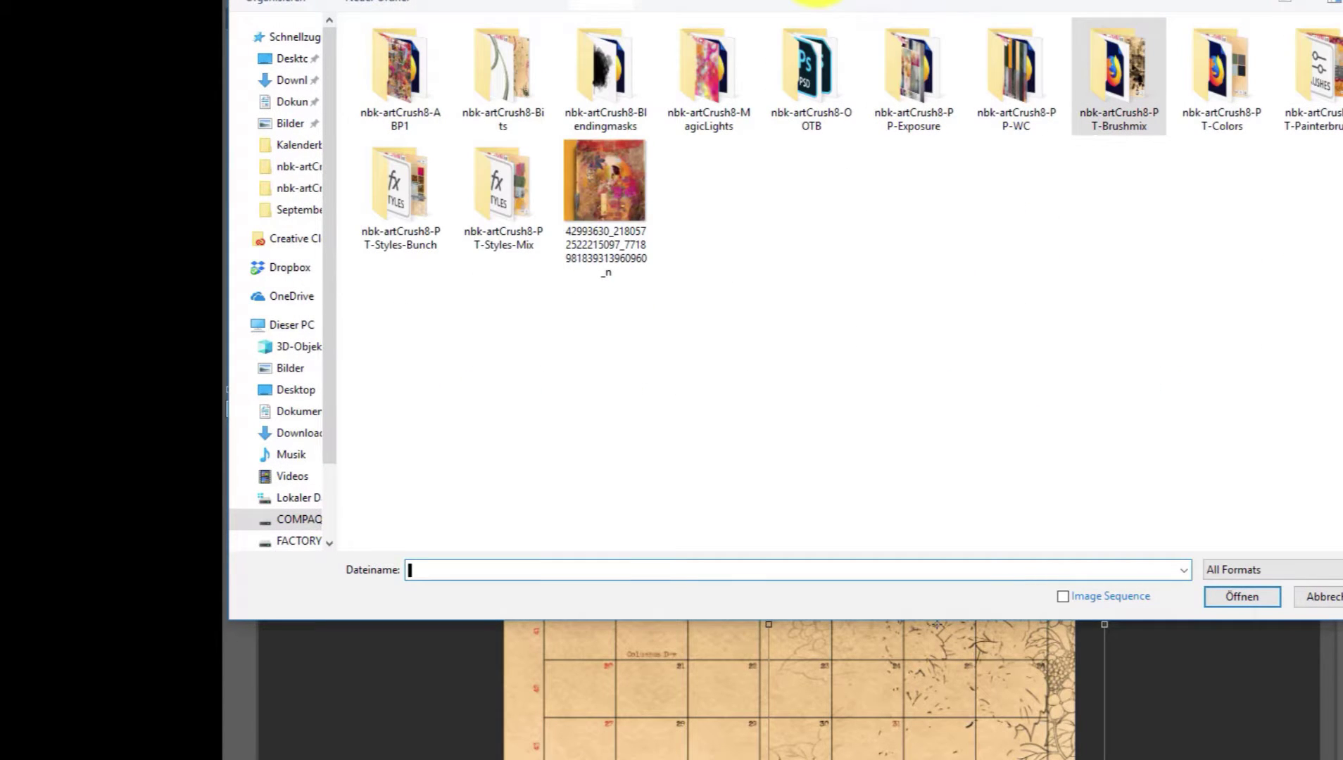
double_click(399, 216)
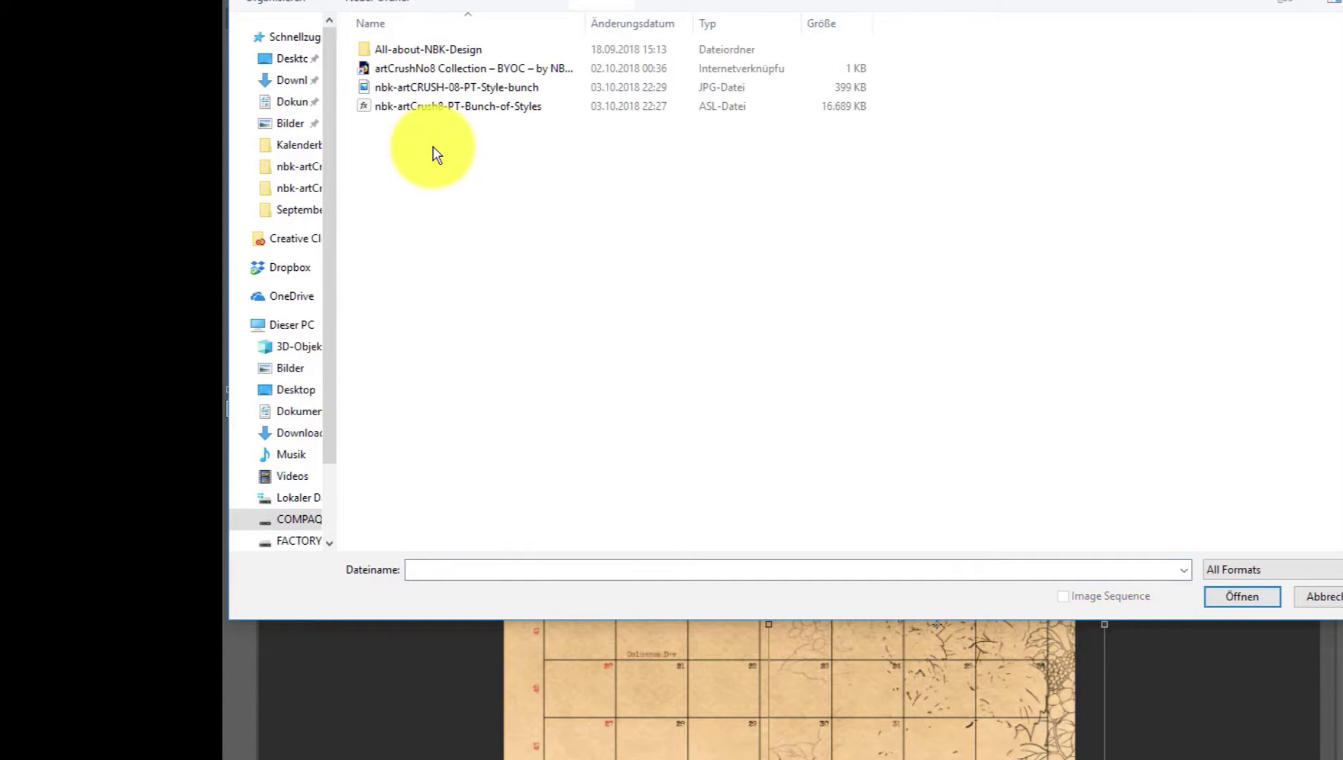
double_click(434, 111)
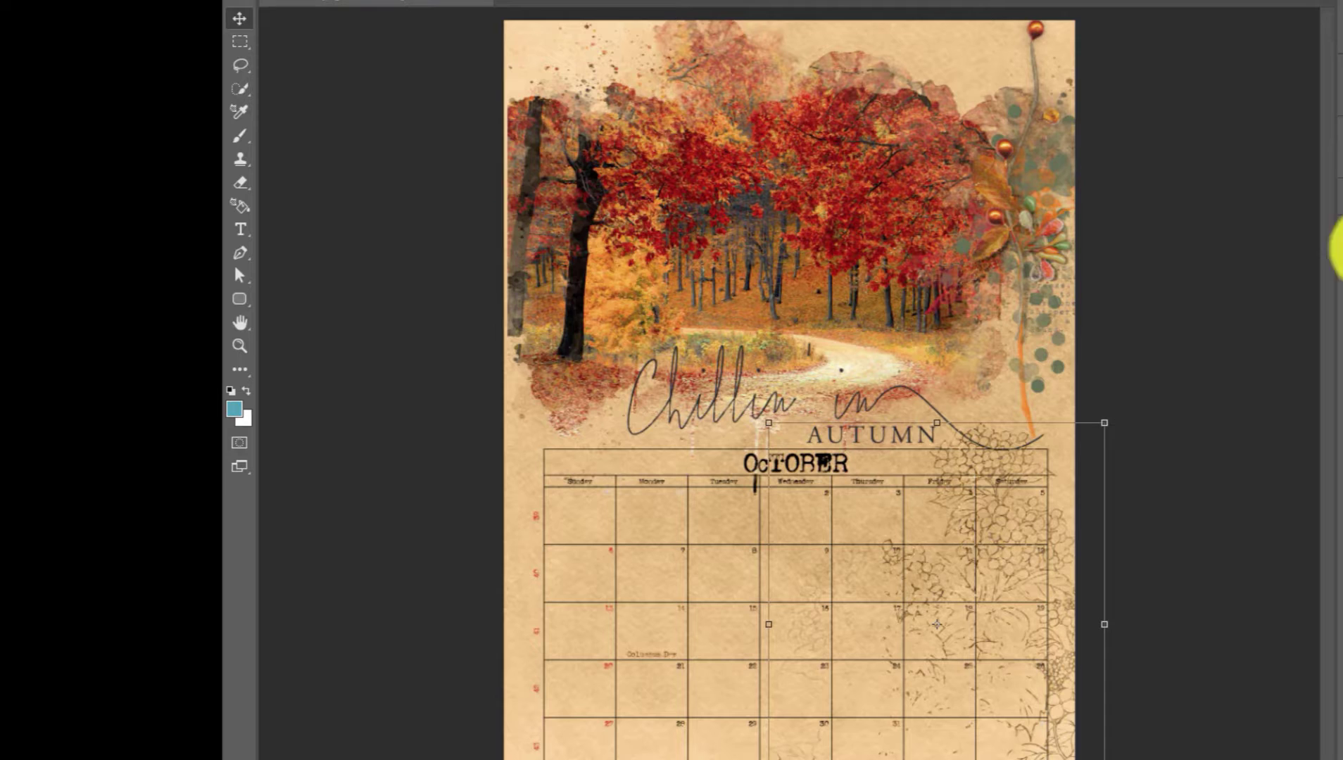
Scale the flower drawing down and shift it slightly inward over the lower right part of the calendar grid
left_click_drag(771, 424, 853, 511)
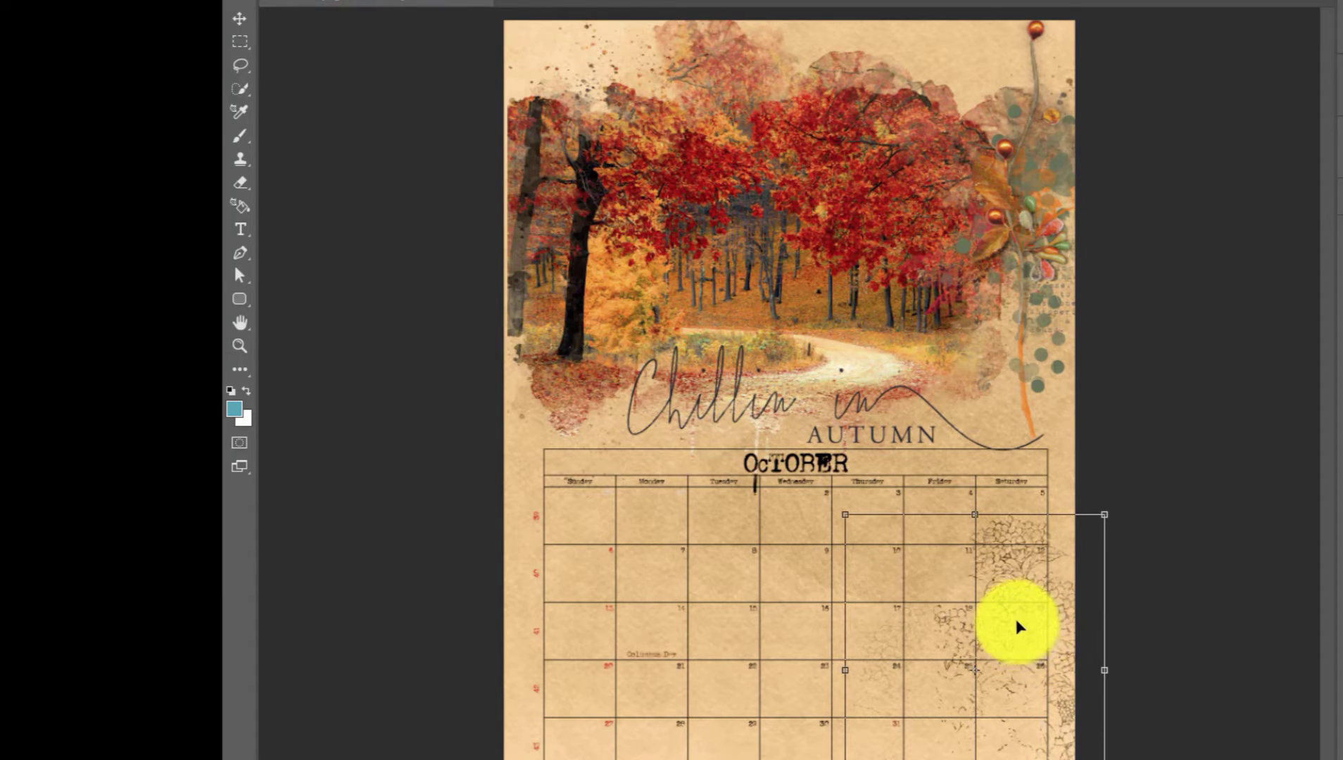
left_click_drag(1020, 626, 1006, 633)
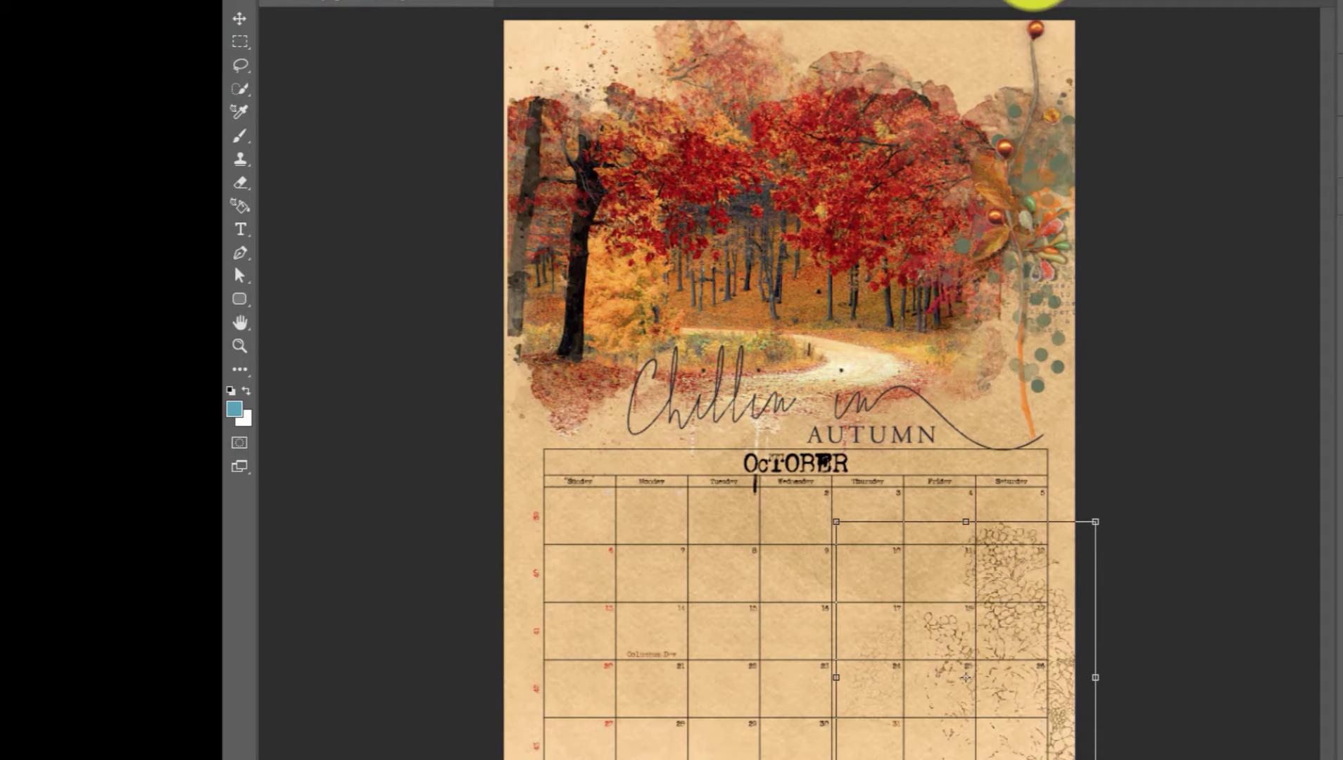
left_click(931, 48)
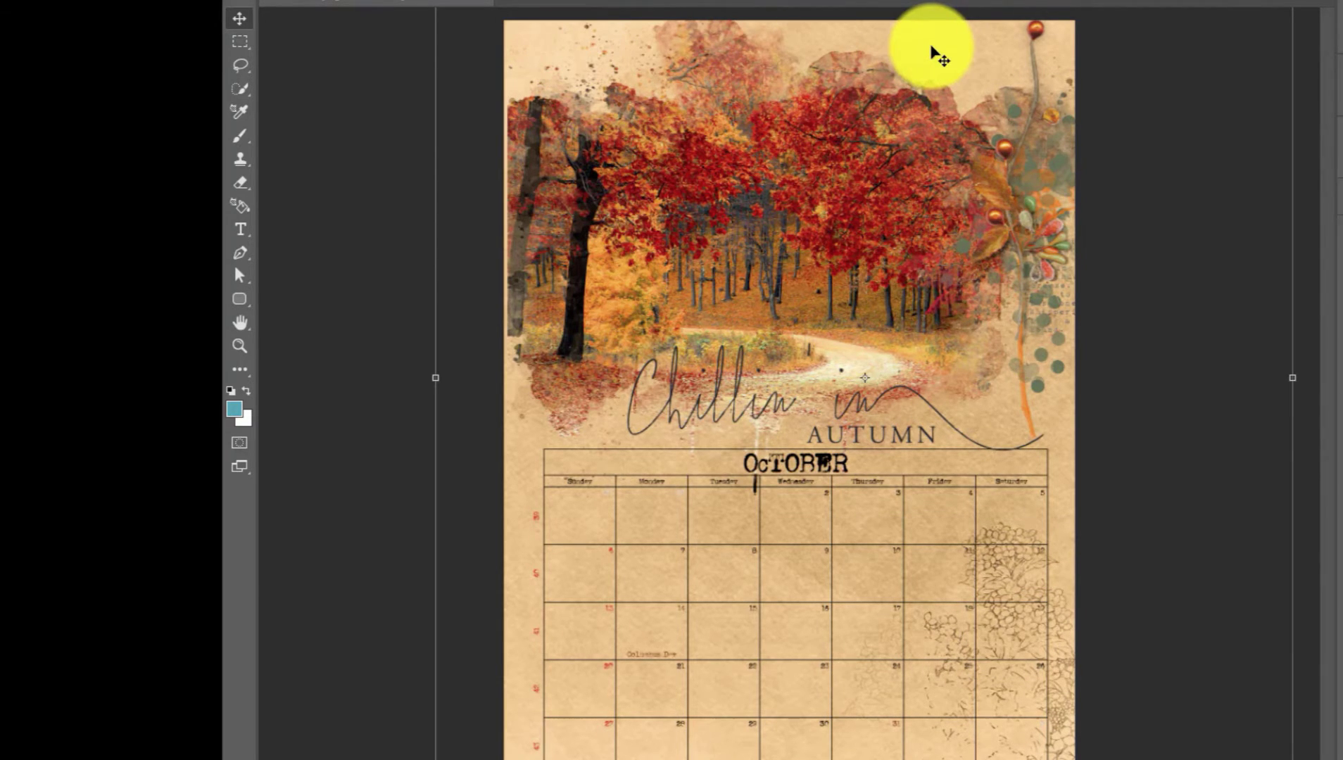